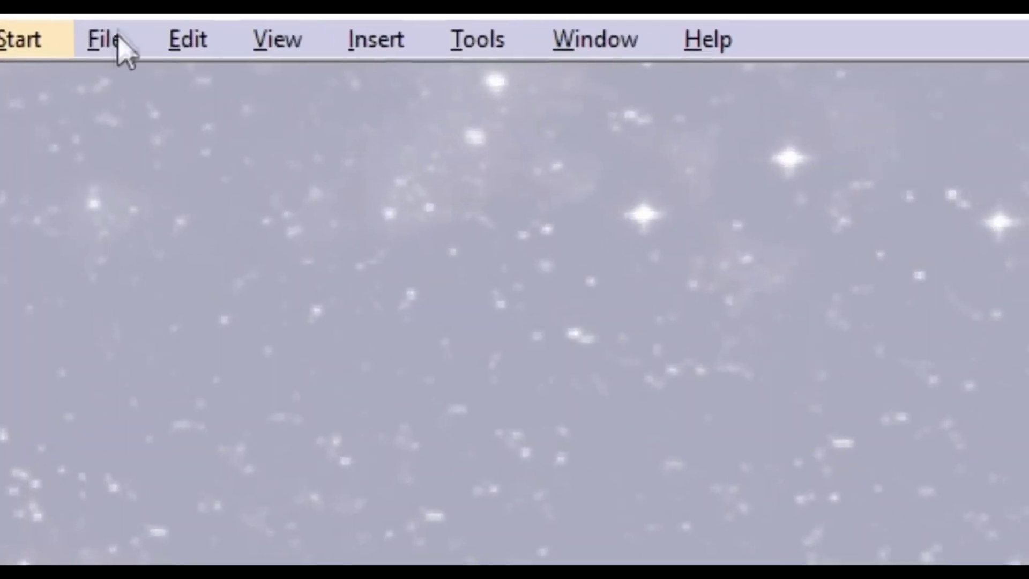
Start a new Part document and name it 'Angle Bearing'.
click(69, 30)
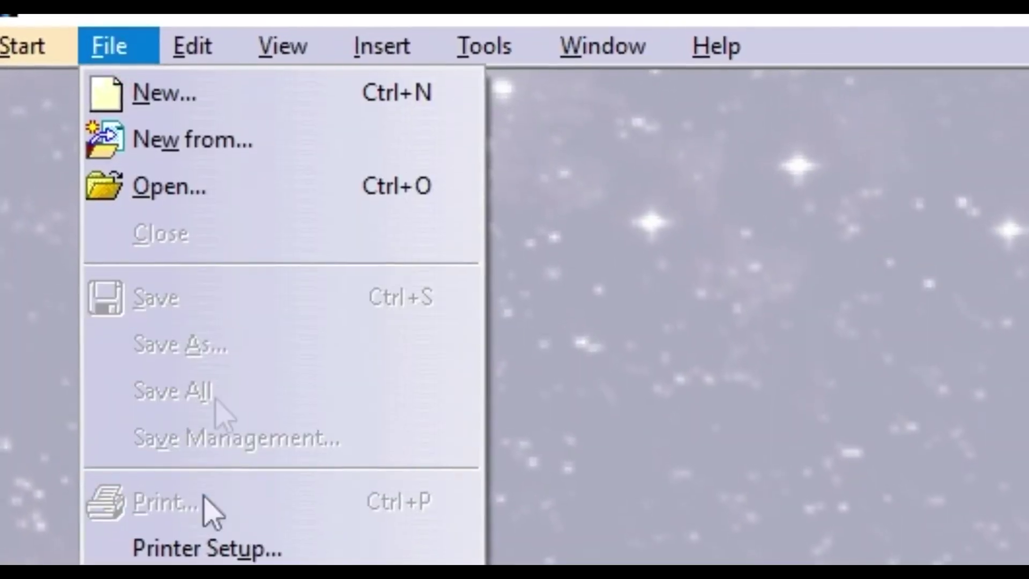
click(224, 119)
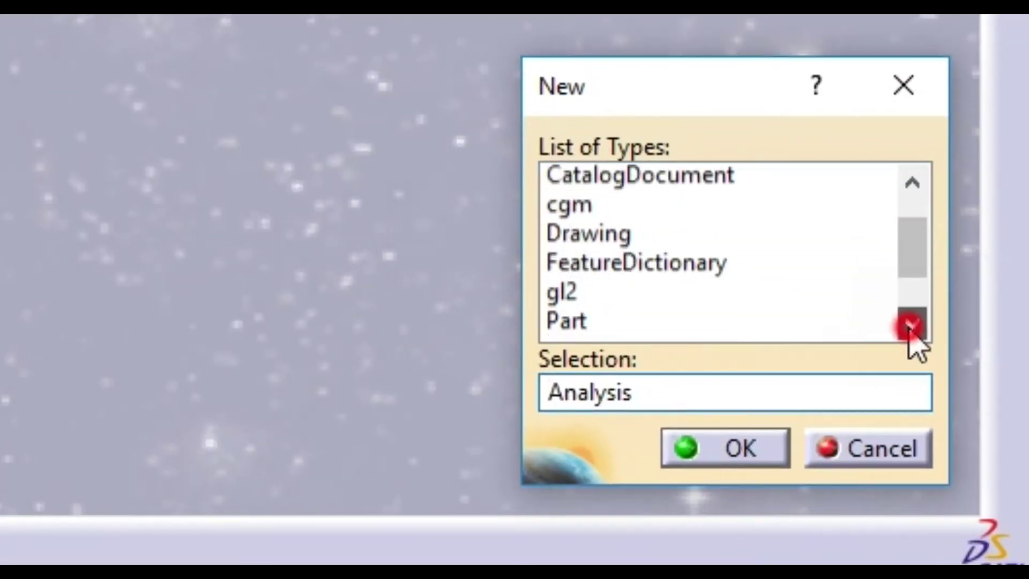
click(590, 300)
click(713, 448)
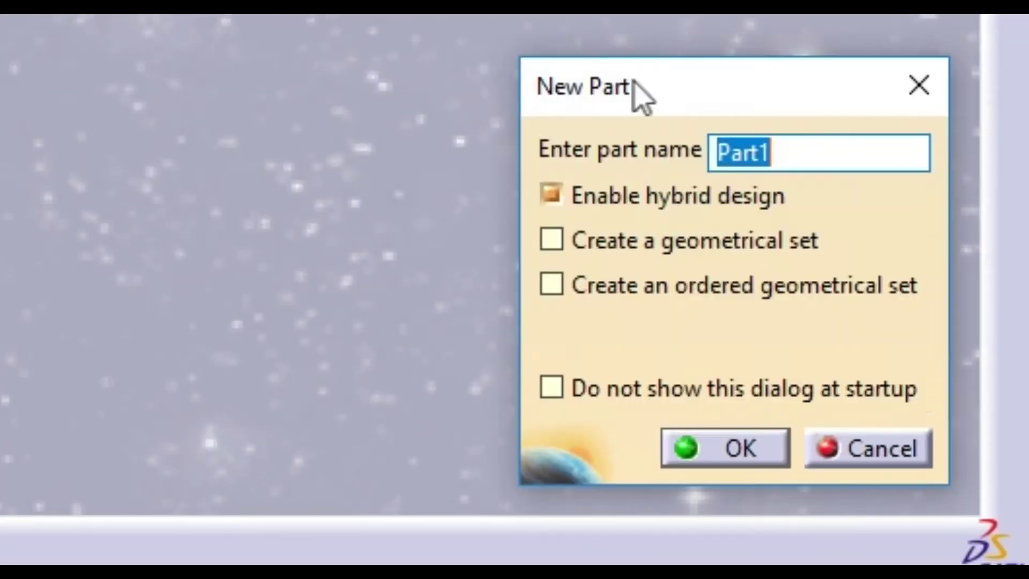
text(Angle Be)
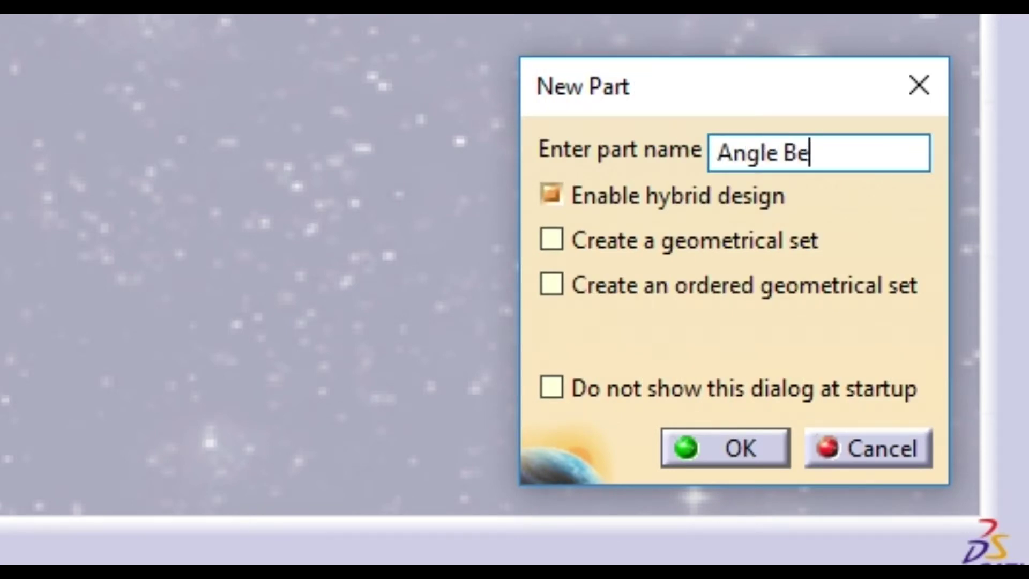
text(aring)
key(Return)
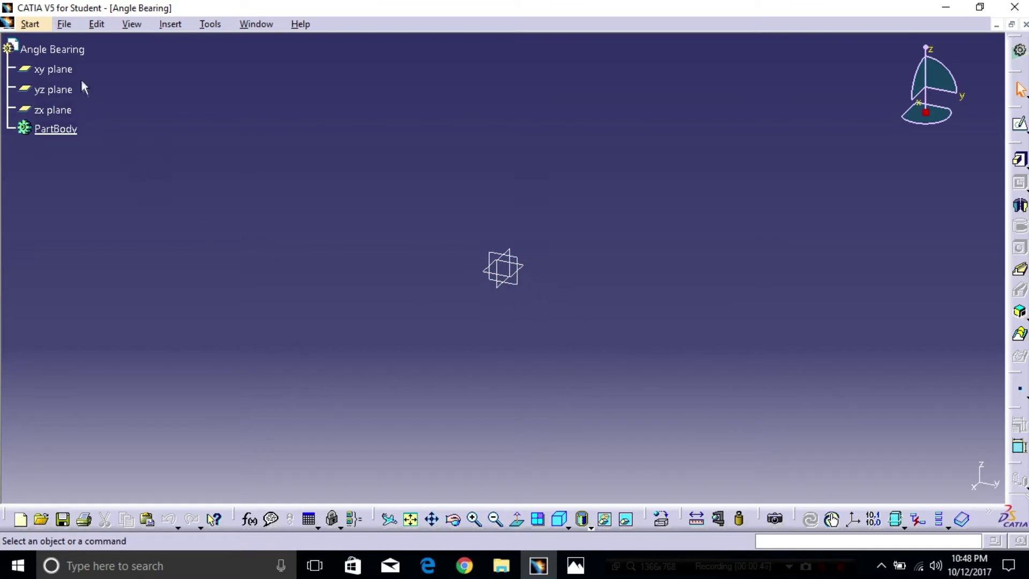
On the xy plane, sketch a centred rectangle with its centre at the origin.
click(508, 274)
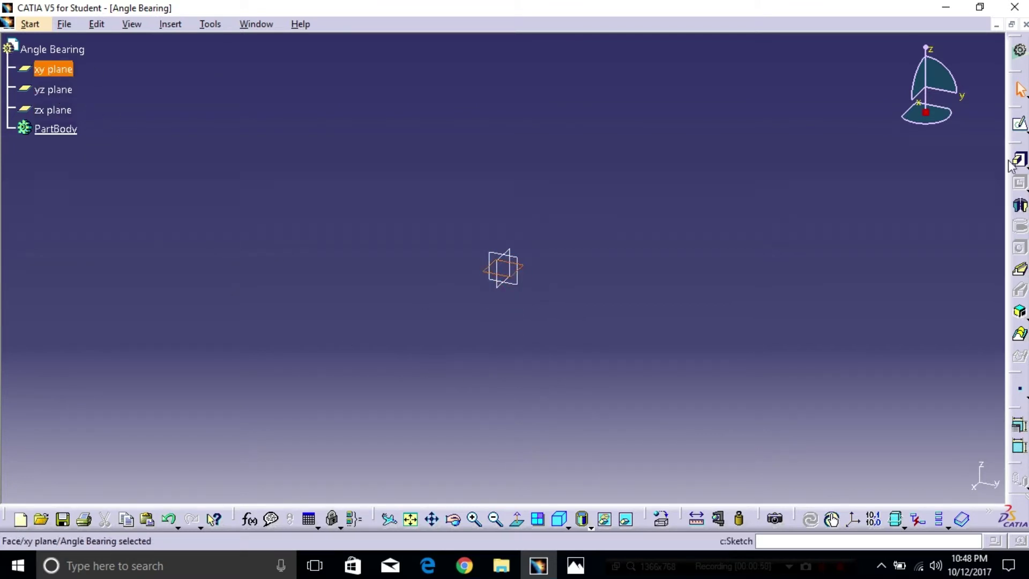
click(1020, 124)
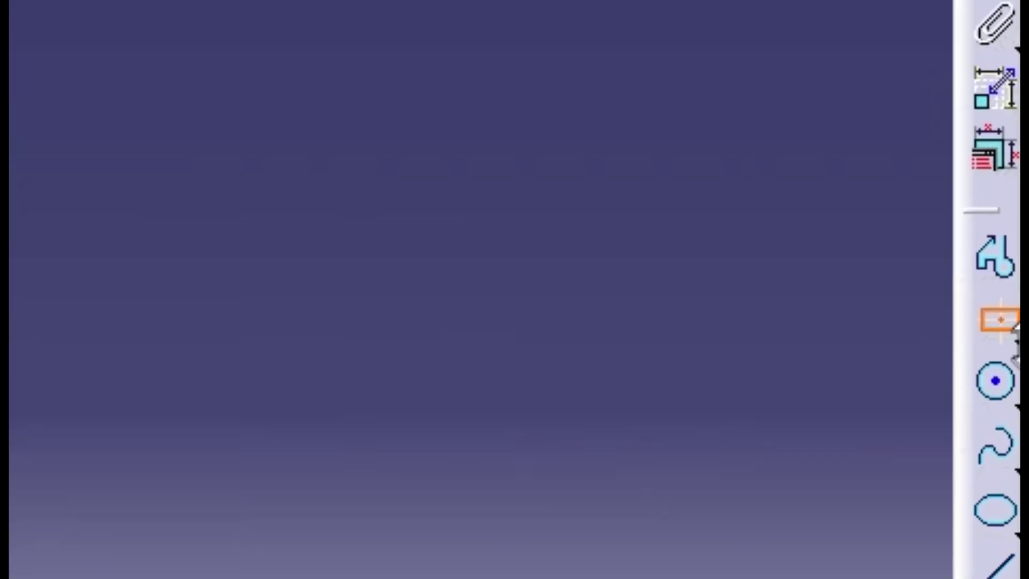
click(1021, 322)
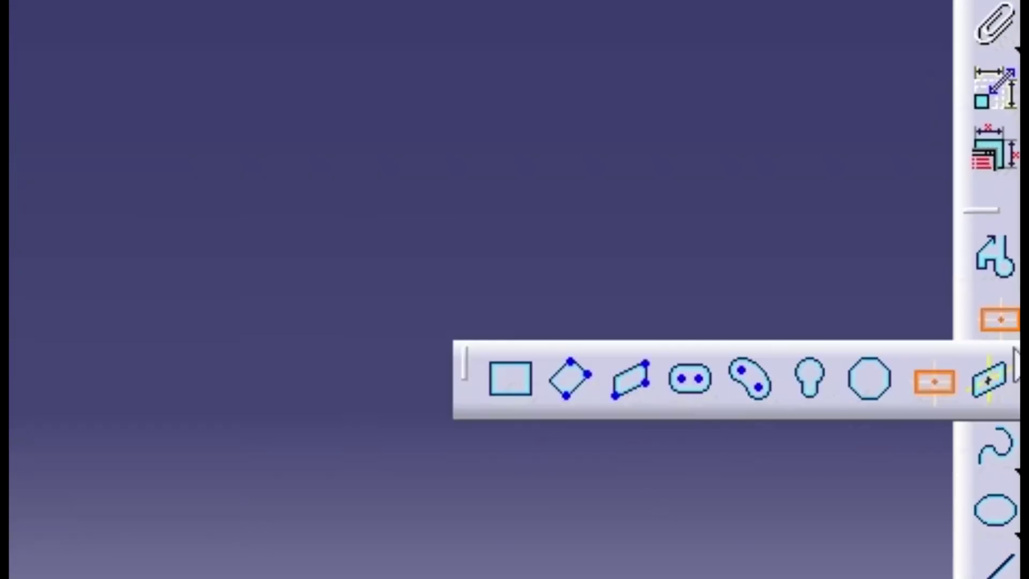
click(934, 382)
click(503, 281)
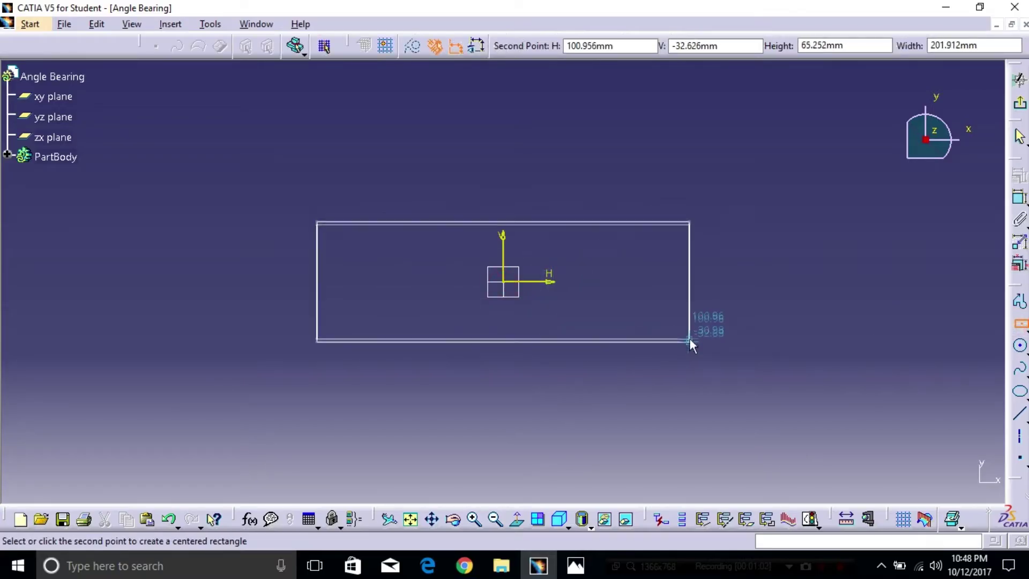
click(665, 350)
click(771, 334)
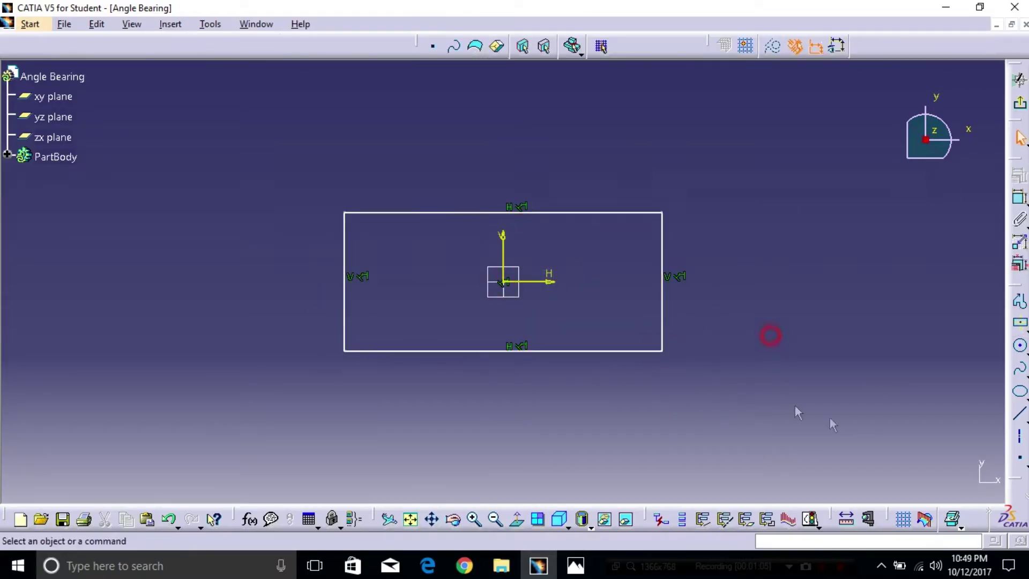
Return to 3D in isometric view, then reopen the rectangle sketch for editing.
click(1017, 105)
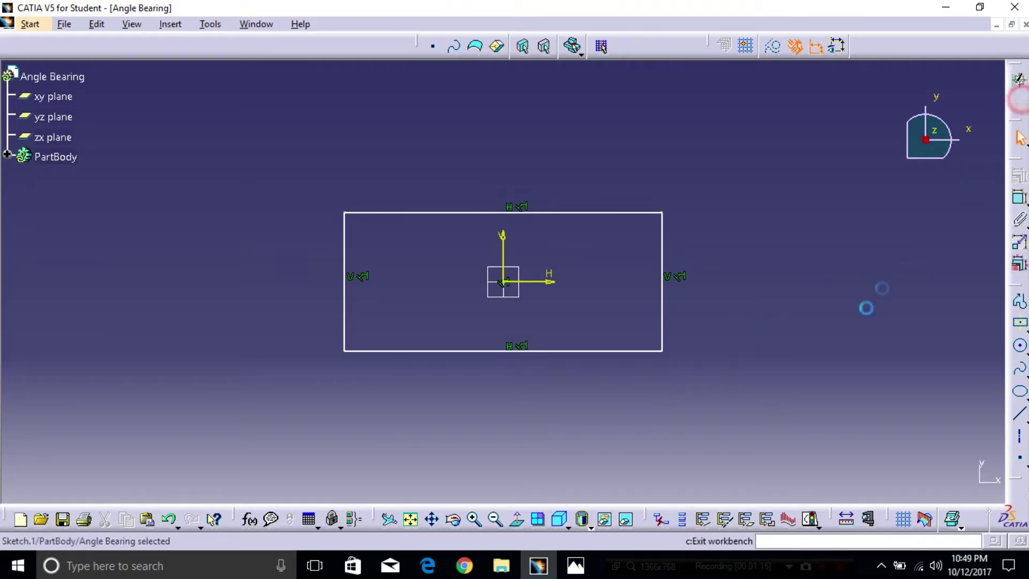
click(559, 519)
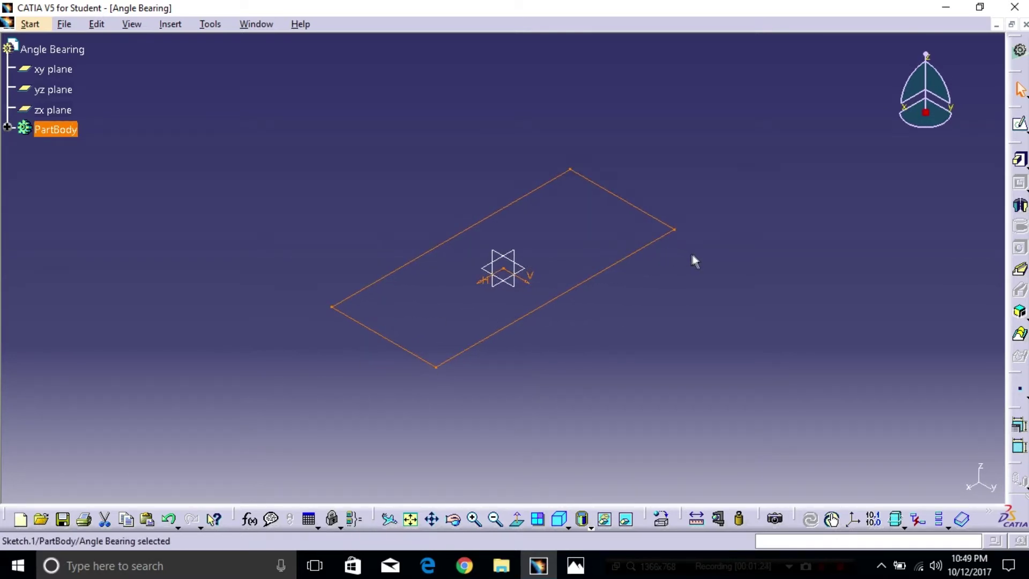
double_click(646, 248)
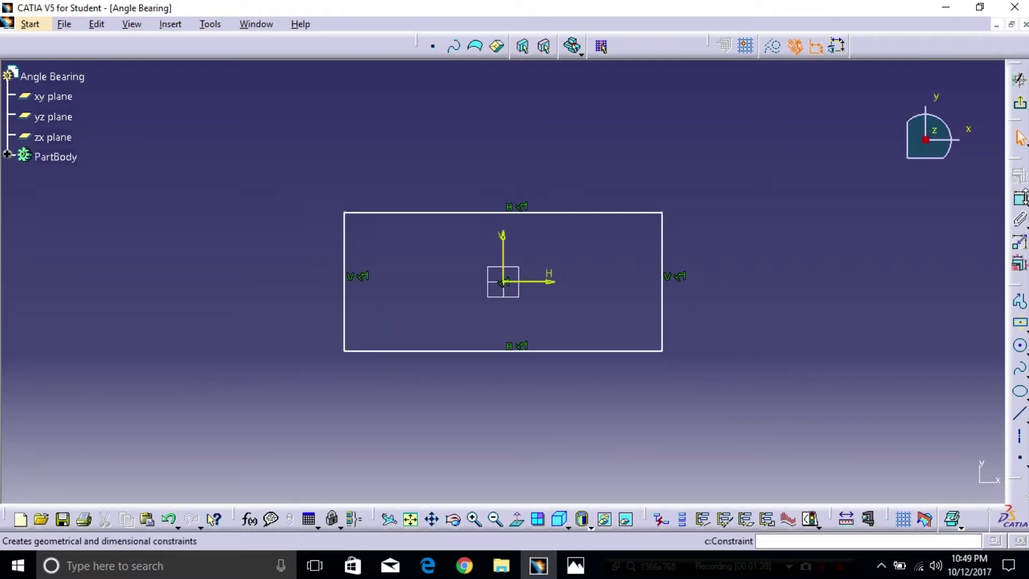
Dimension the rectangle's bottom line to 103 mm and its right line to 65 mm.
click(1020, 198)
click(579, 351)
click(545, 390)
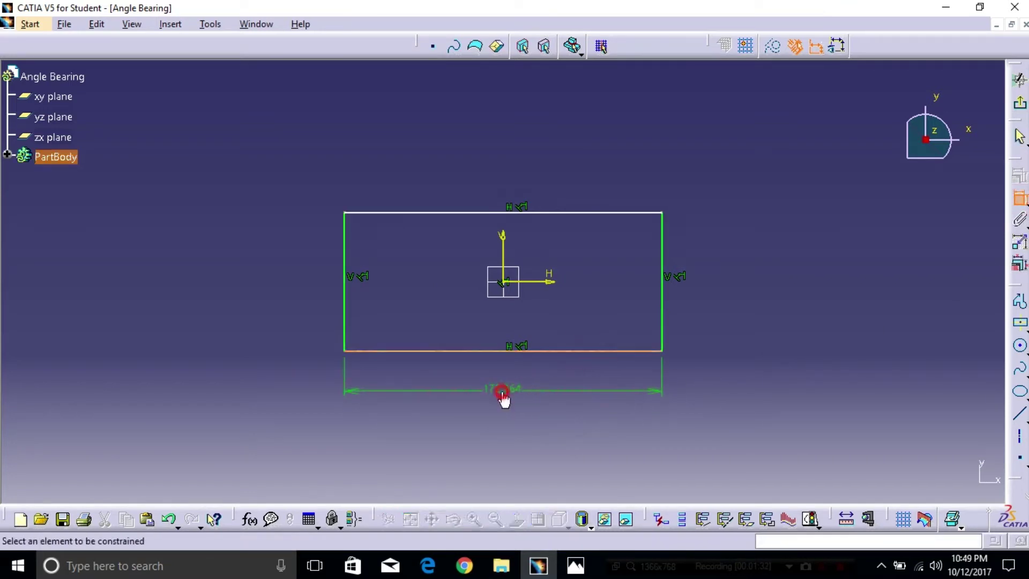
double_click(501, 389)
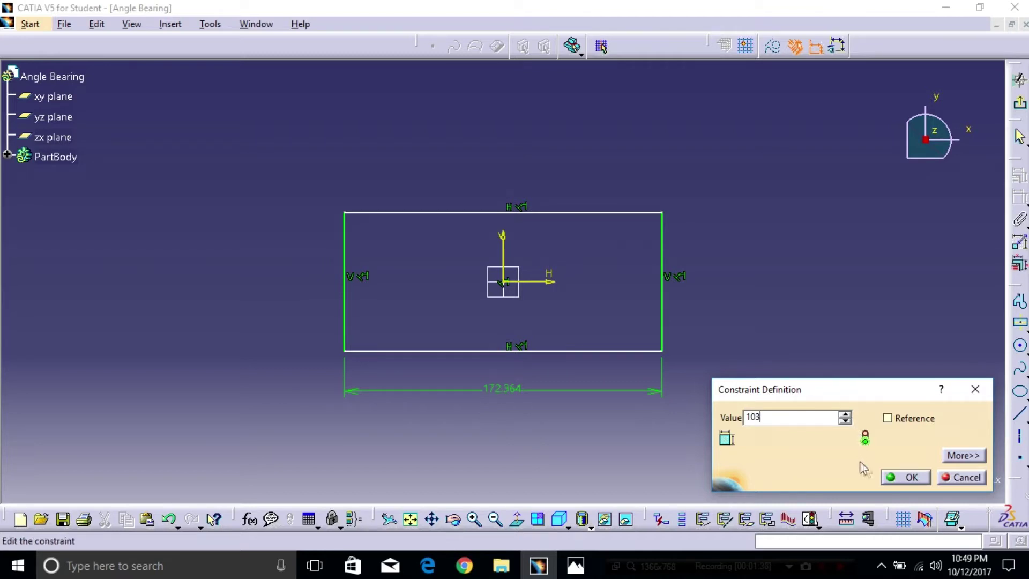
click(905, 477)
click(599, 314)
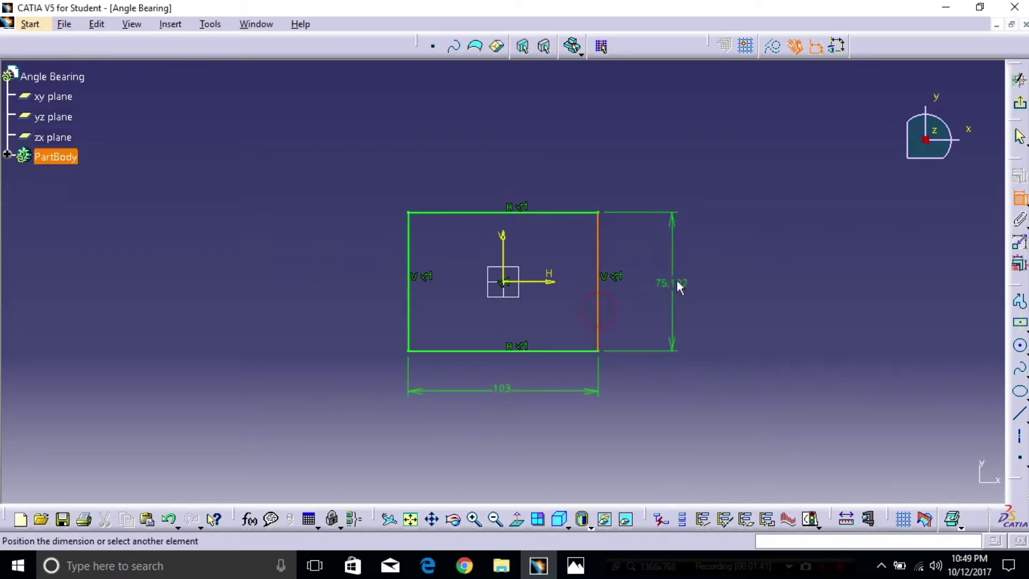
click(677, 280)
double_click(676, 277)
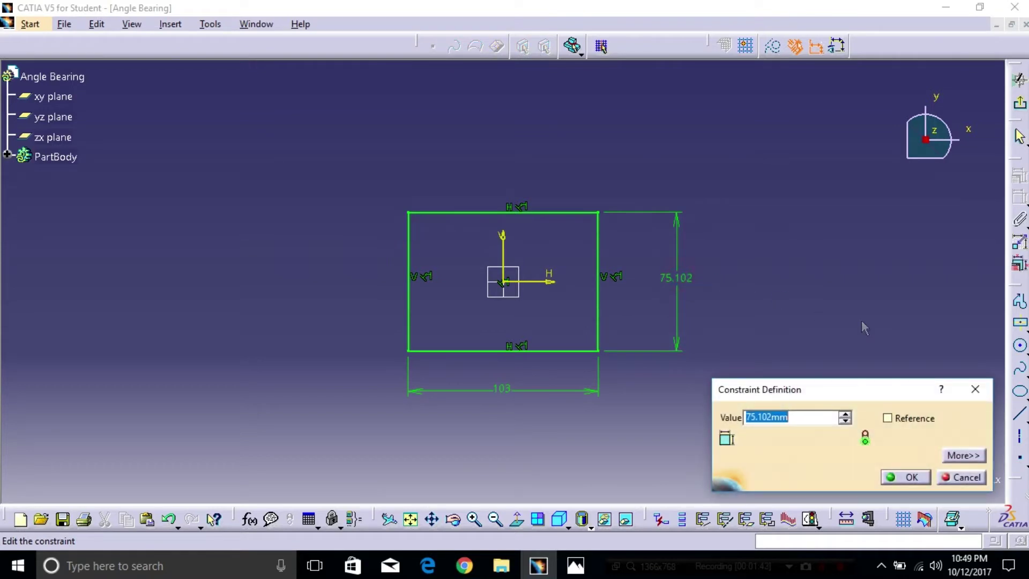
text(65)
key(Return)
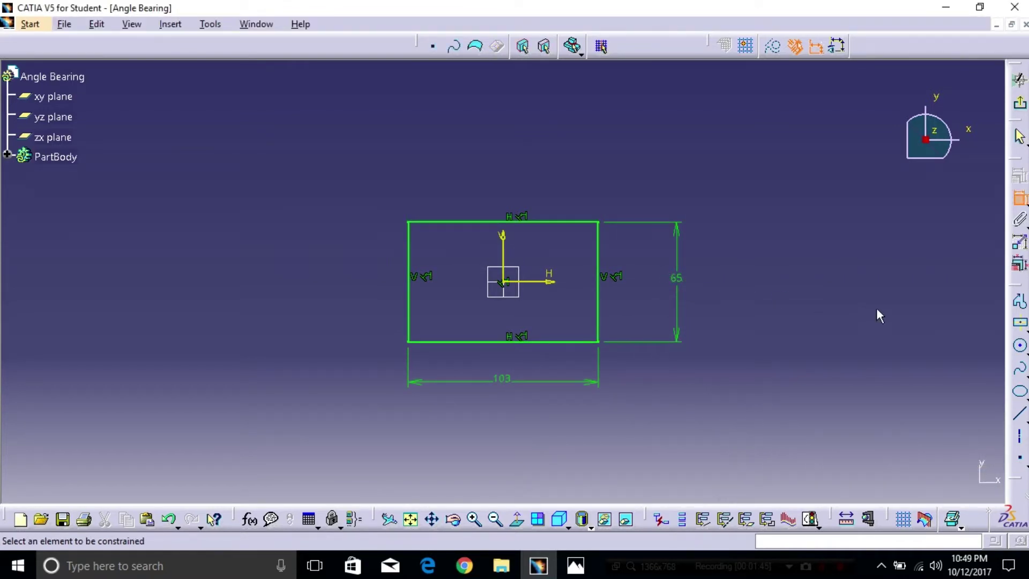
click(879, 308)
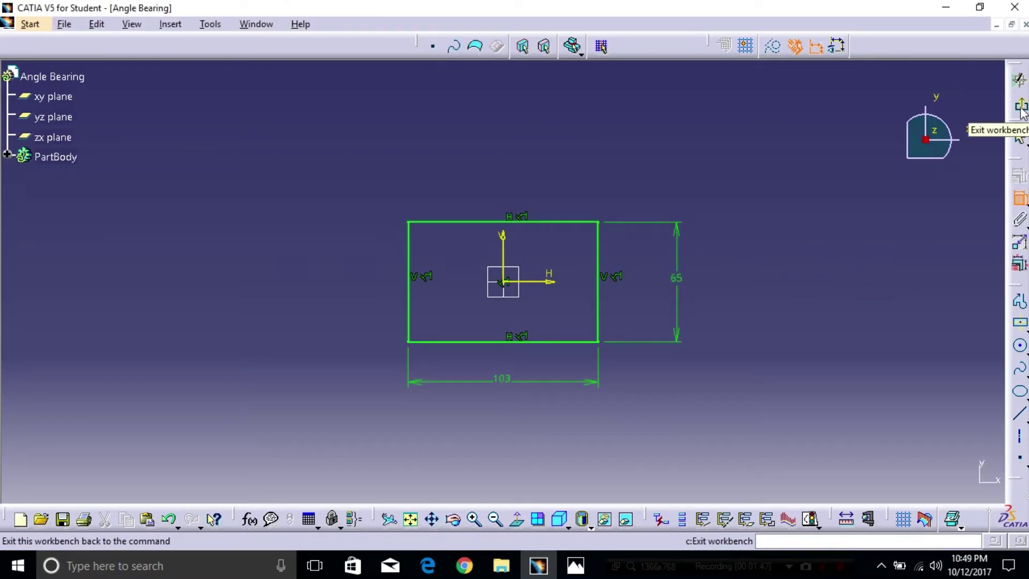
Pad the 103 × 65 sketch by 25-9 (16 mm), then select the block's front face.
click(1019, 136)
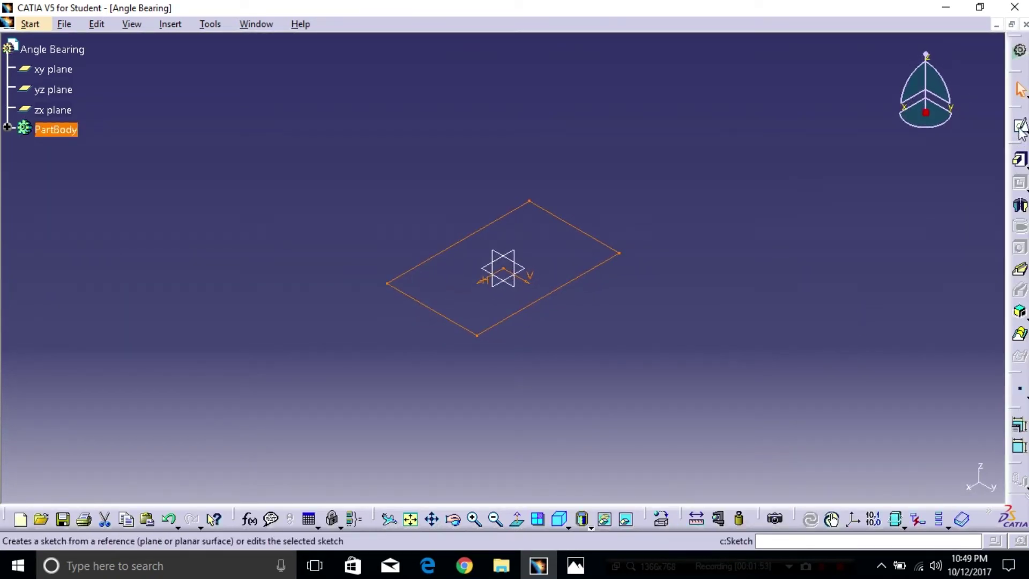
click(1019, 160)
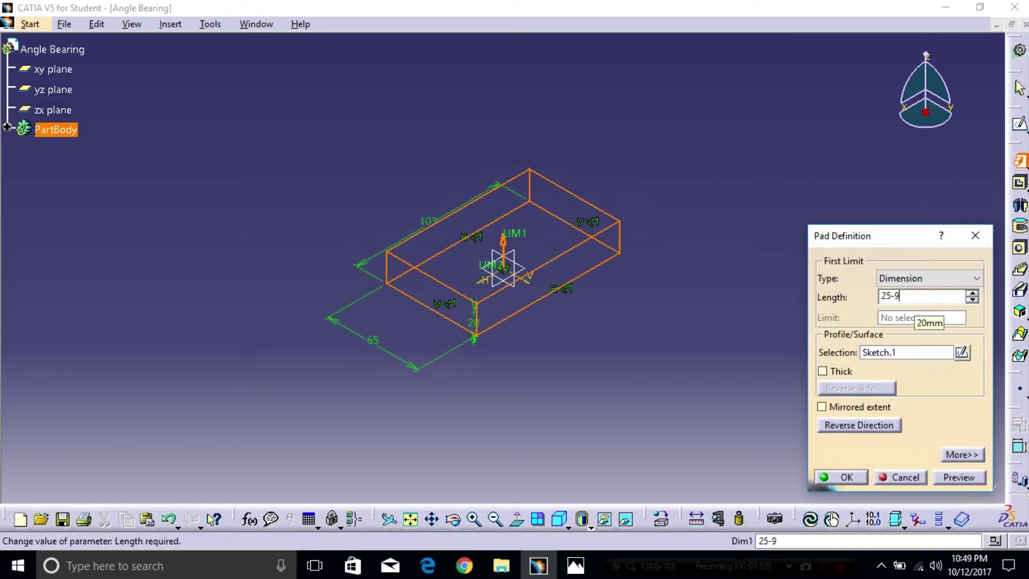
key(Return)
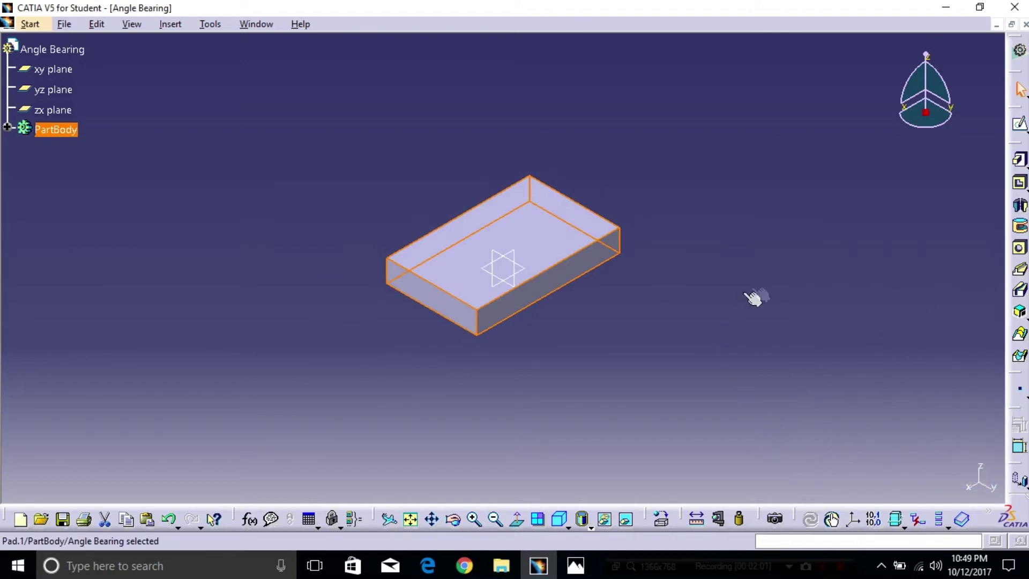
click(766, 291)
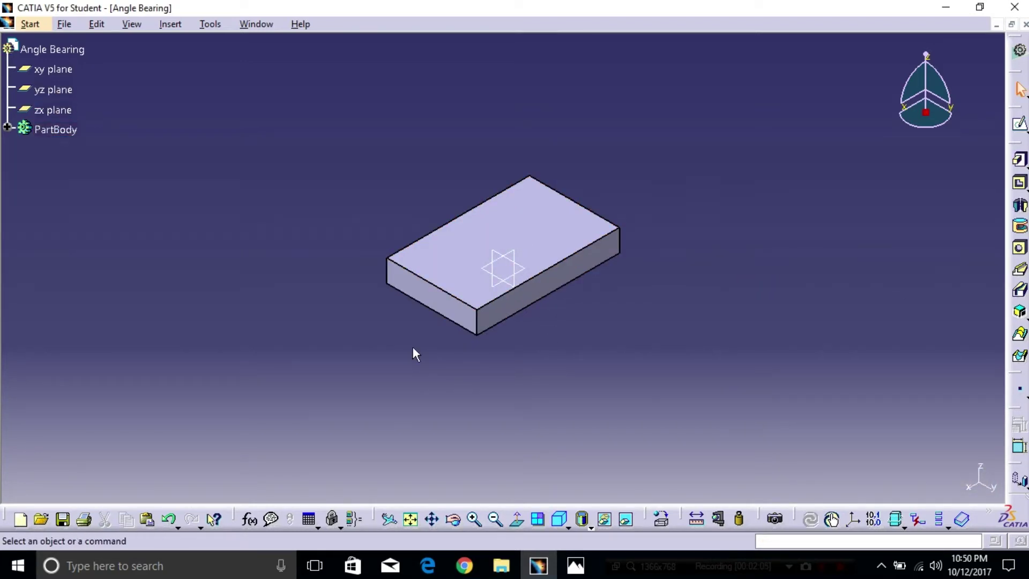
click(434, 303)
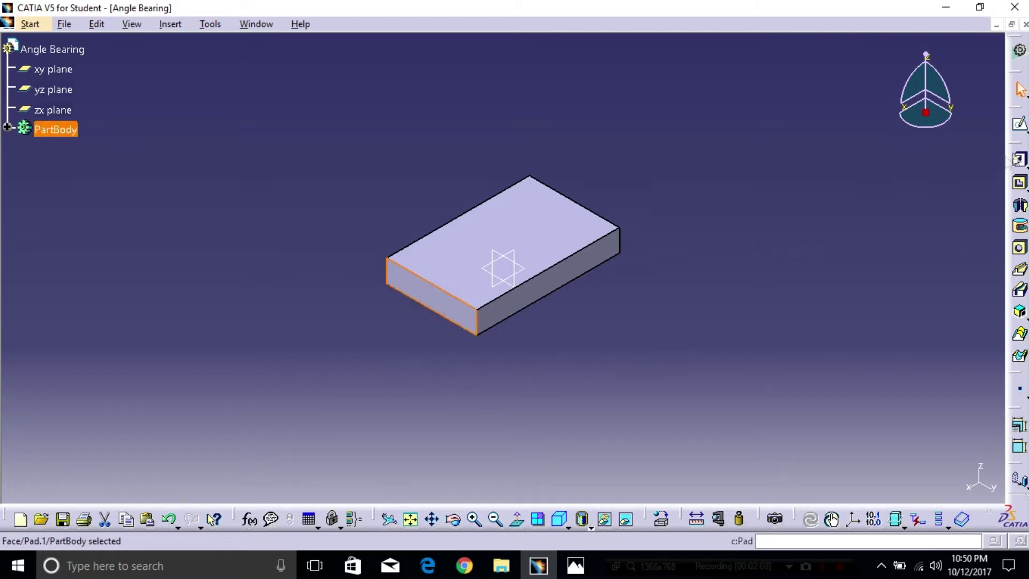
Sketch on the front face a centred rectangle just below the base block.
click(1021, 128)
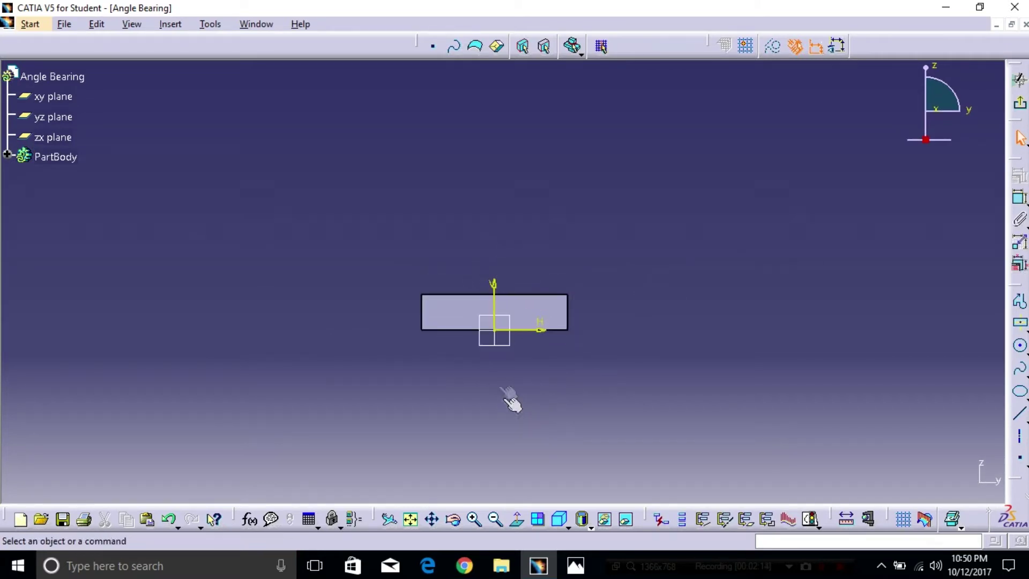
mouse_move(475, 413)
middle_down()
mouse_move(471, 444)
mouse_move(512, 268)
mouse_move(507, 166)
middle_up()
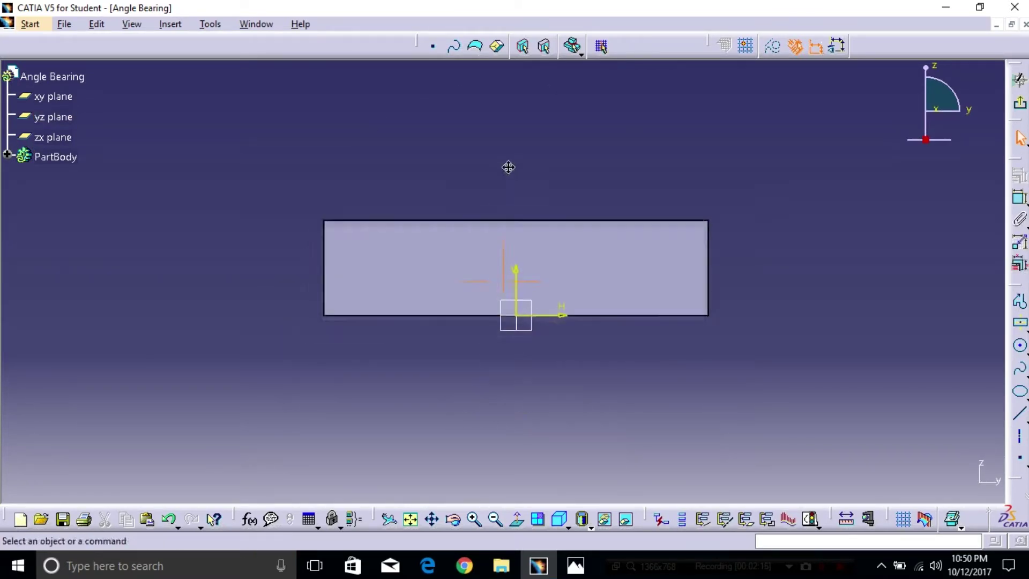
click(1021, 325)
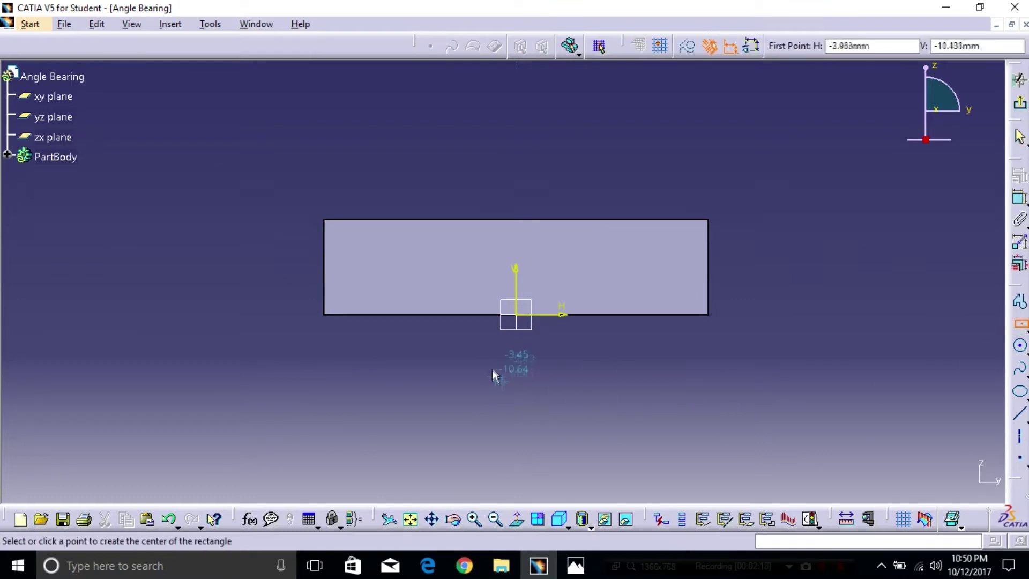
click(522, 348)
click(637, 366)
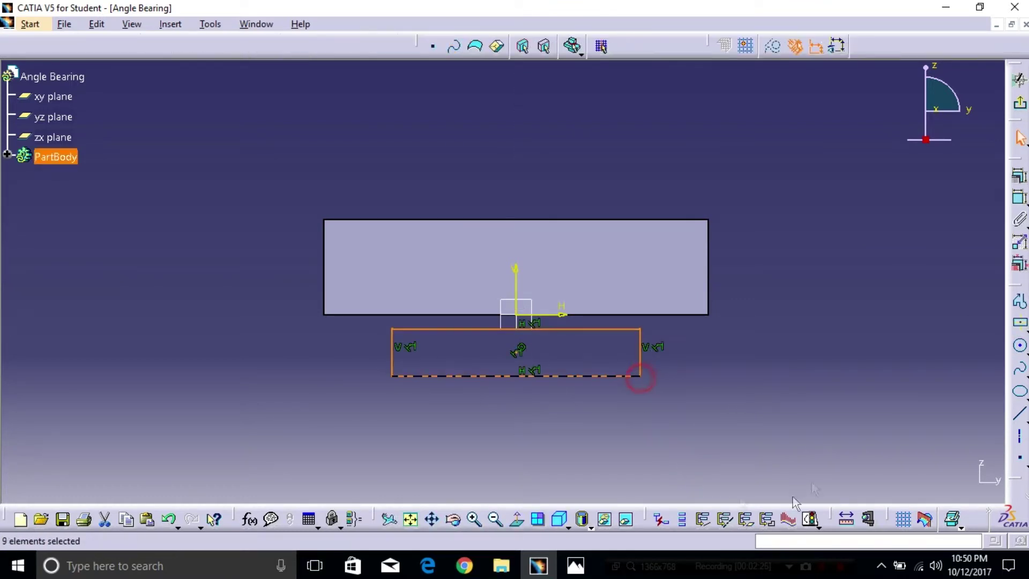
click(811, 398)
Make the rectangle's top edge coincident with the base's bottom edge.
click(1020, 197)
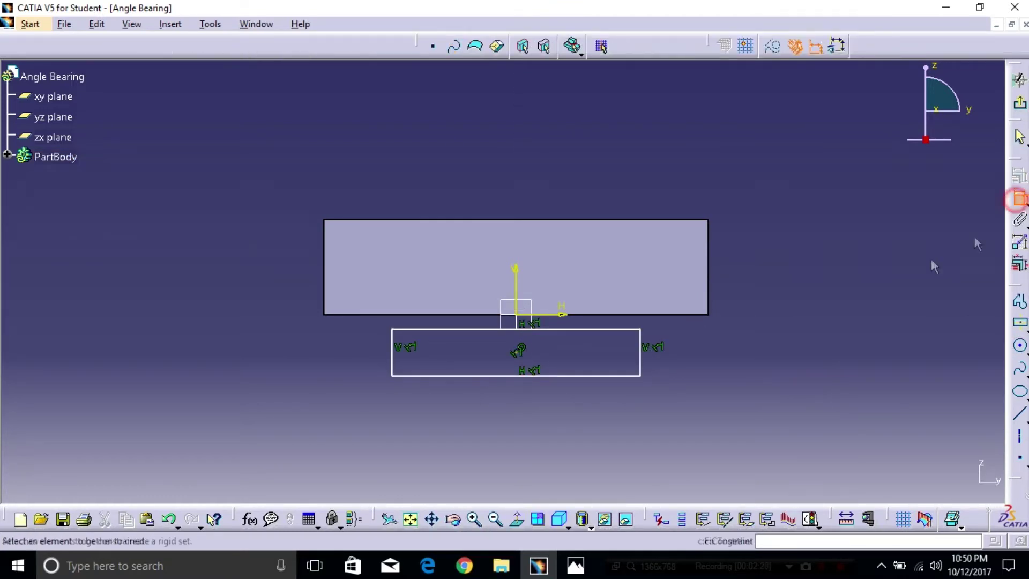
click(588, 329)
click(596, 316)
right_click(750, 324)
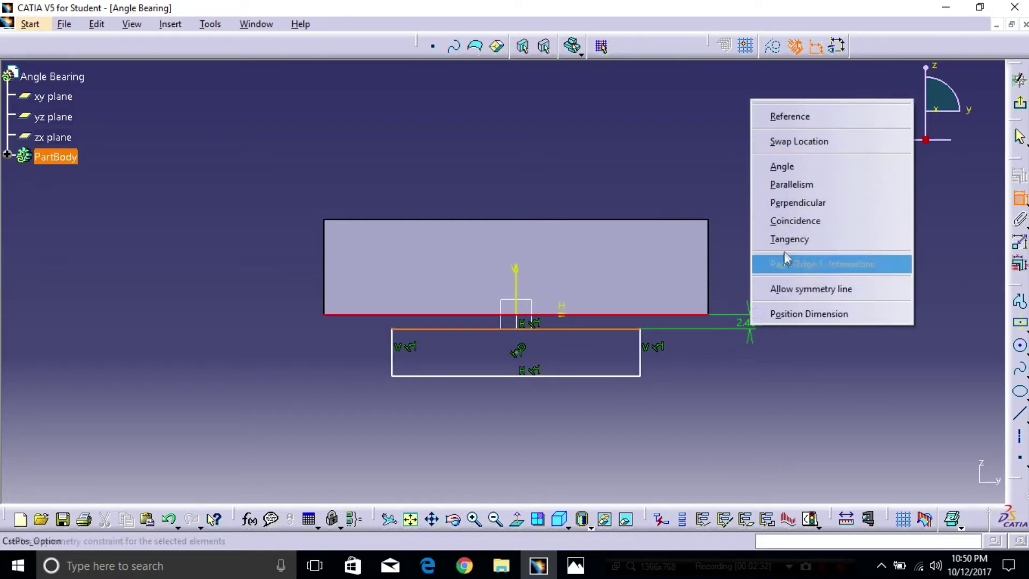
click(793, 220)
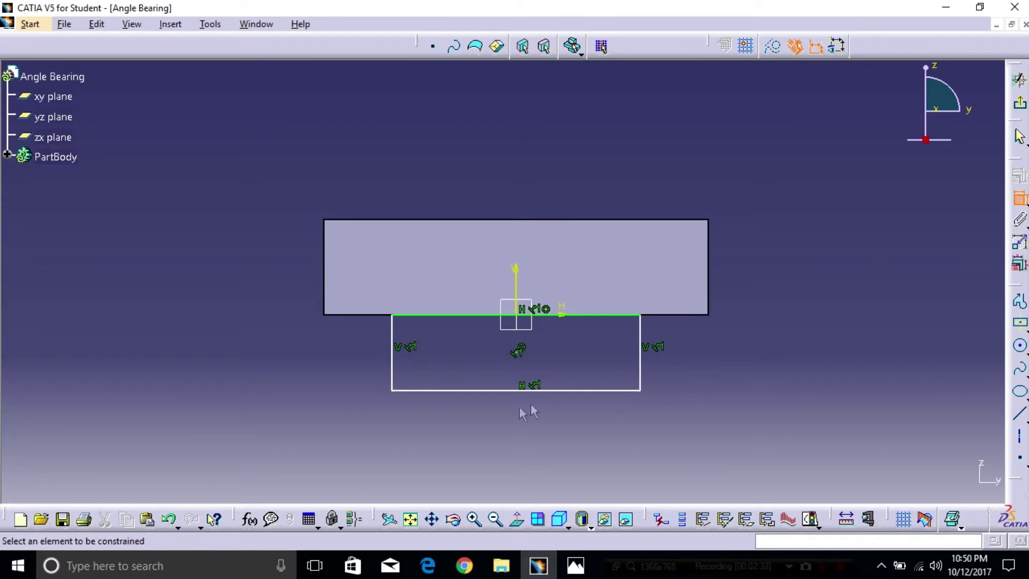
Dimension the rectangle 9 mm tall and 16 mm from the right end, then exit the sketch.
click(446, 390)
click(347, 311)
click(350, 356)
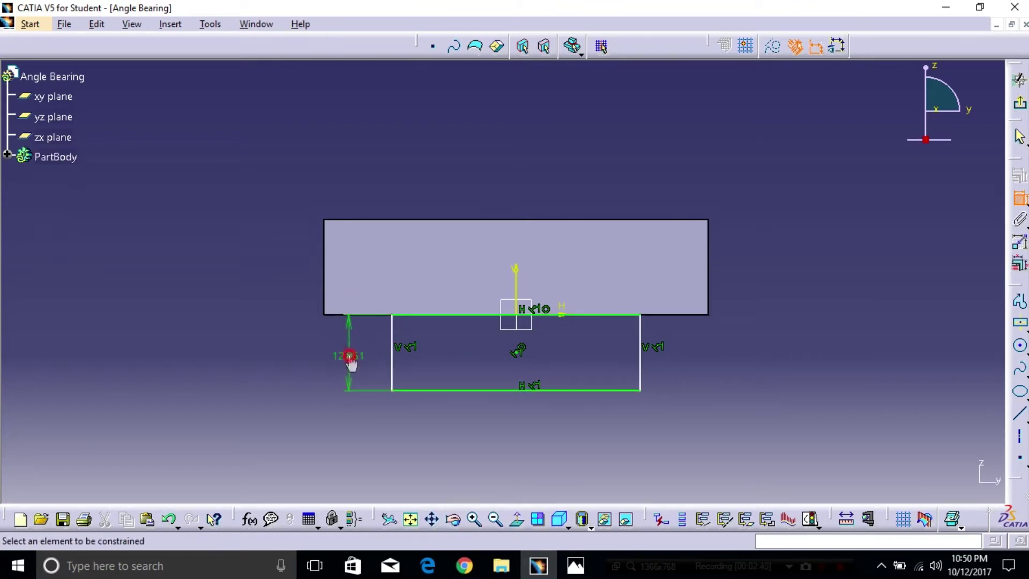
double_click(348, 356)
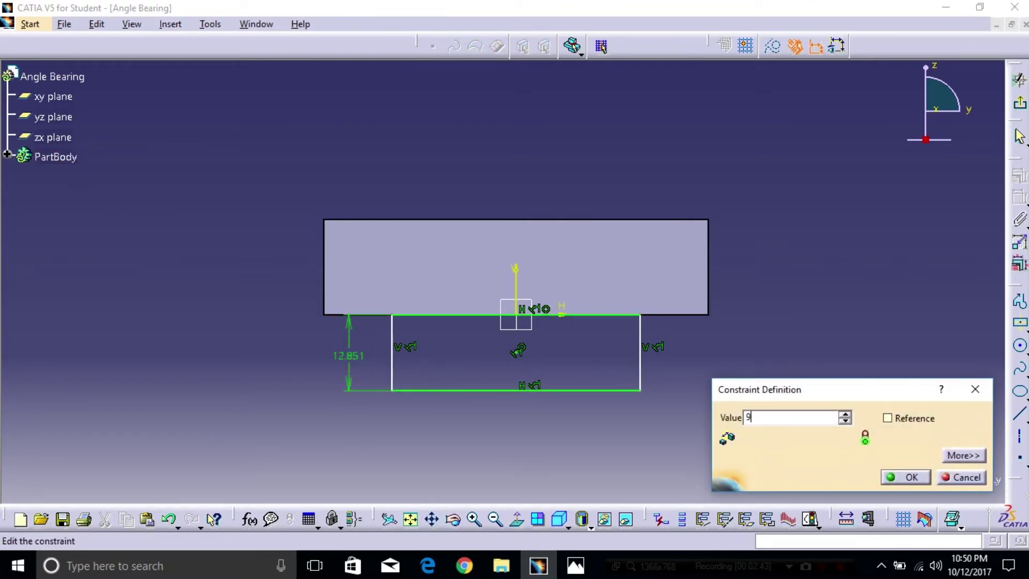
key(Return)
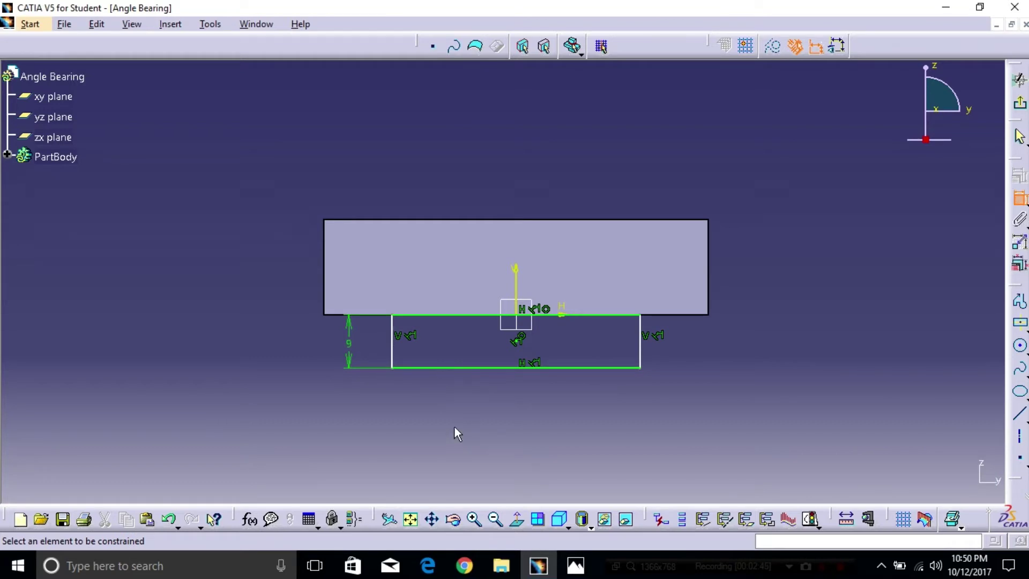
click(455, 427)
click(644, 355)
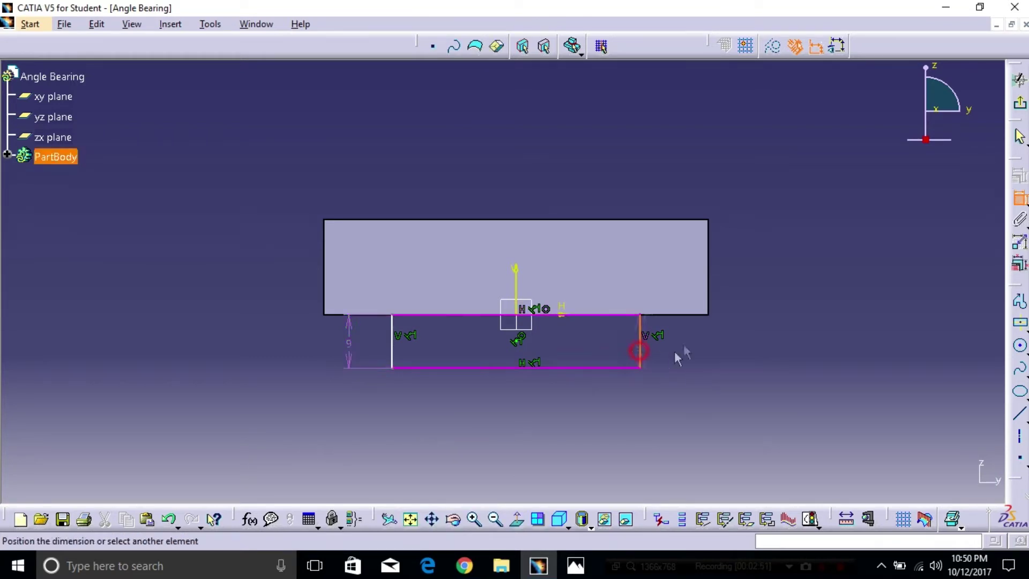
click(708, 293)
click(676, 353)
double_click(677, 352)
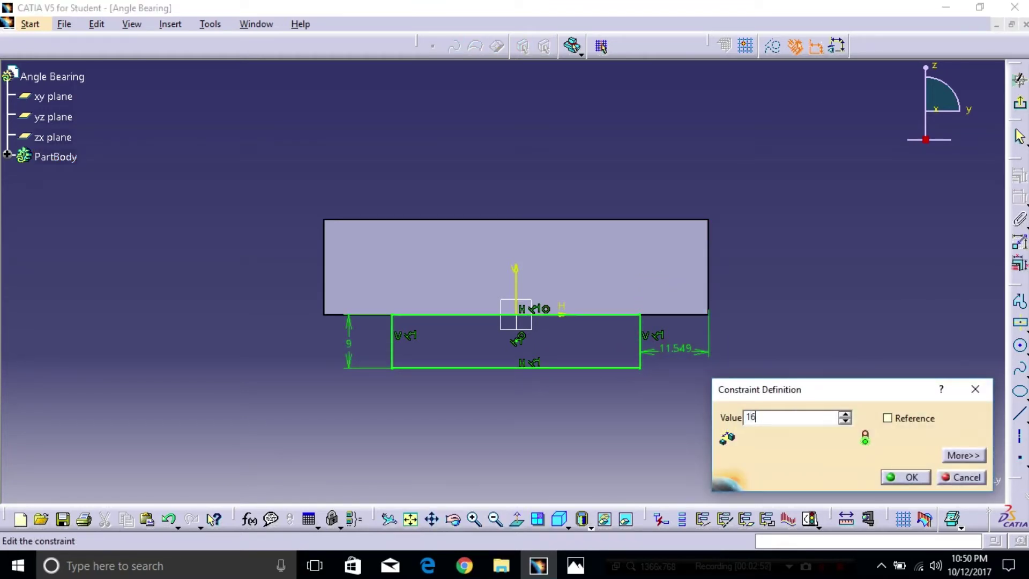
key(Return)
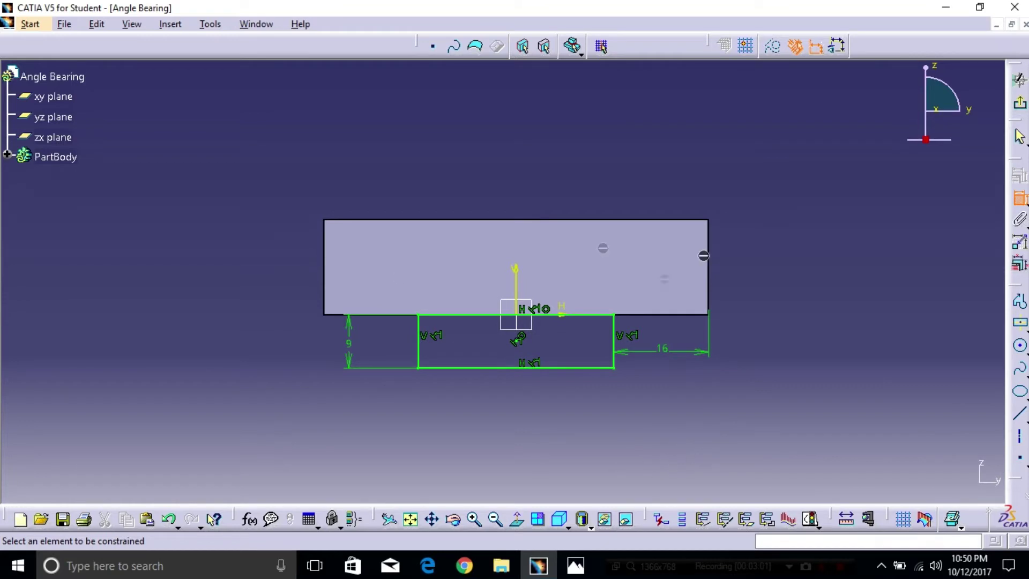
click(1020, 103)
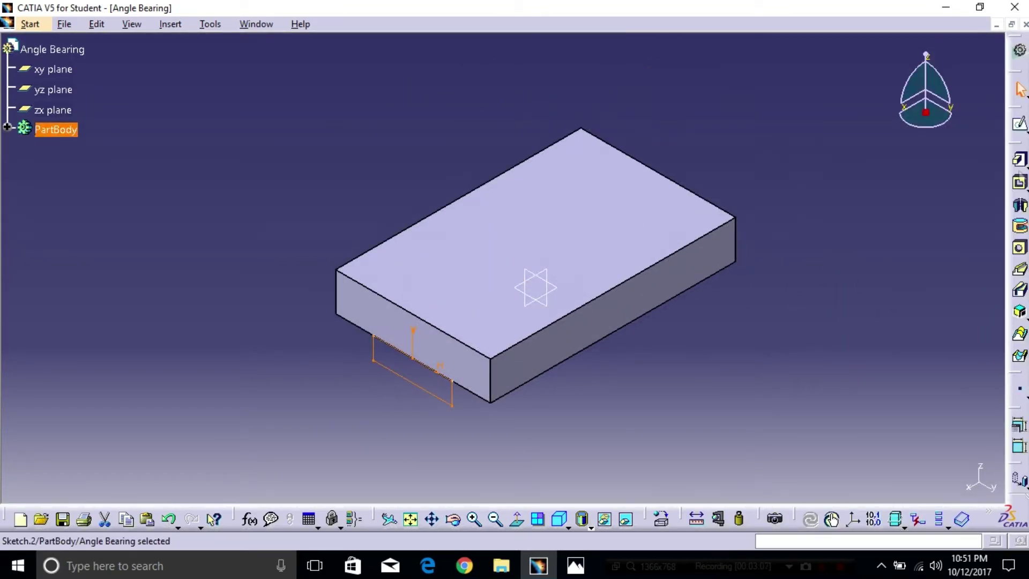
Pad the small rectangle in reverse, Up to plane on the base's far end face, then switch to the drawing.
click(1019, 159)
click(859, 425)
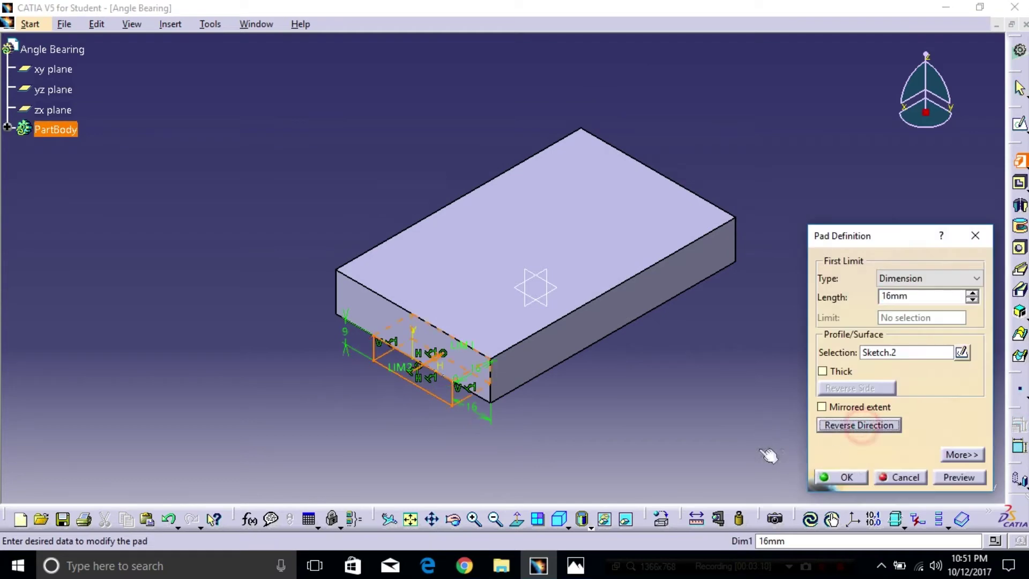
click(975, 278)
click(915, 327)
middle_drag(689, 386, 510, 333)
click(745, 308)
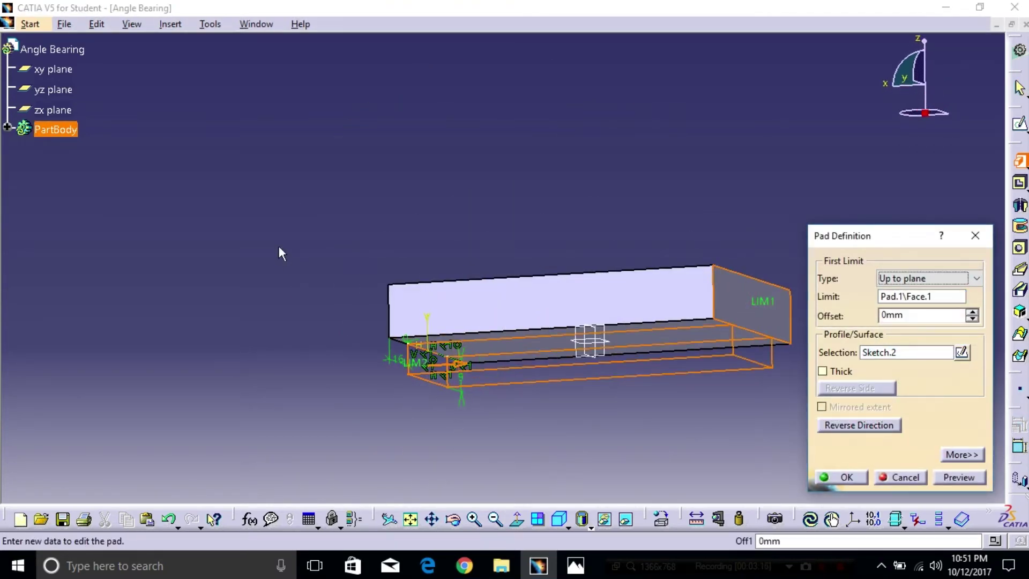
middle_drag(279, 247, 362, 387)
click(903, 478)
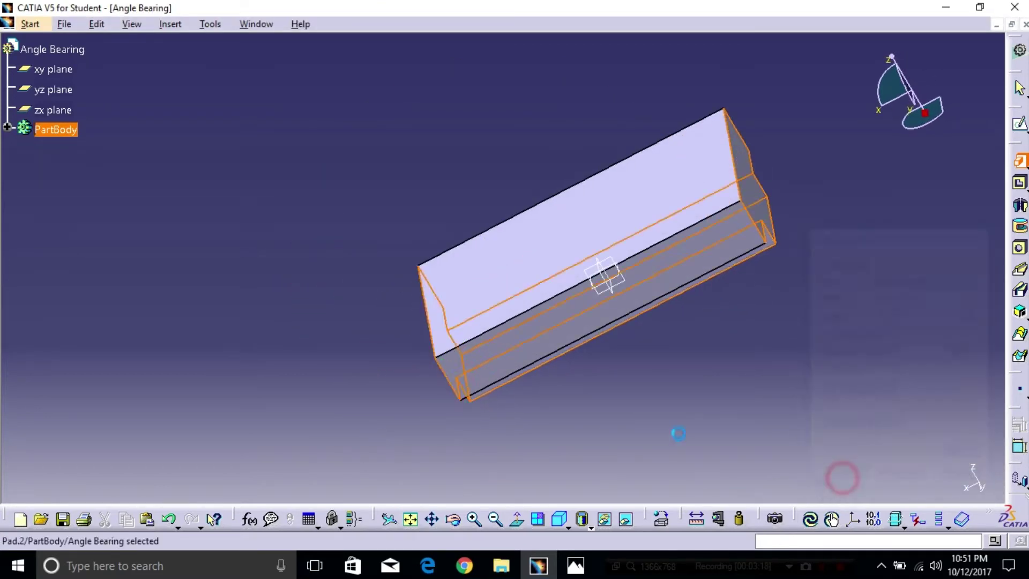
click(558, 518)
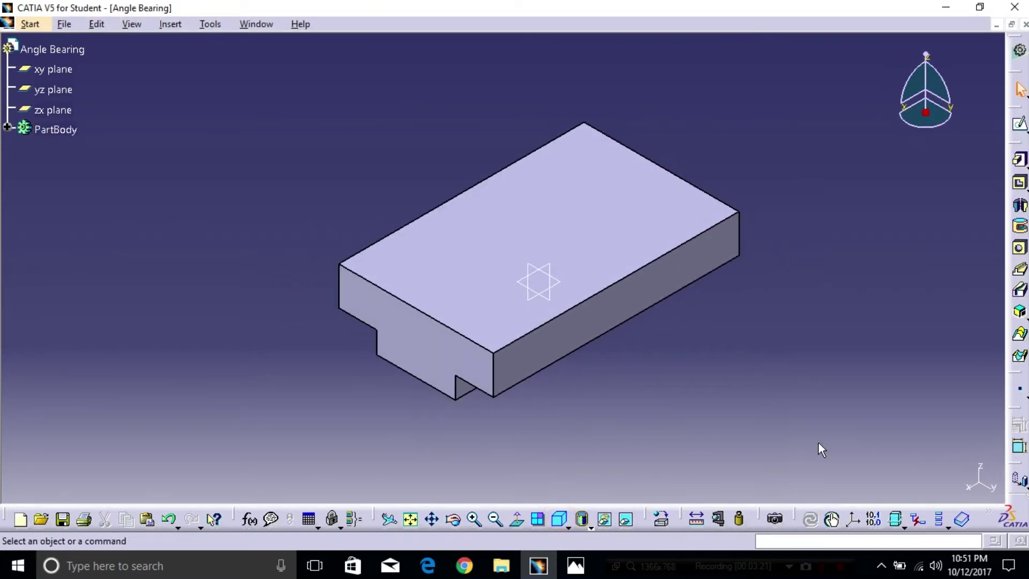
key(alt+Tab)
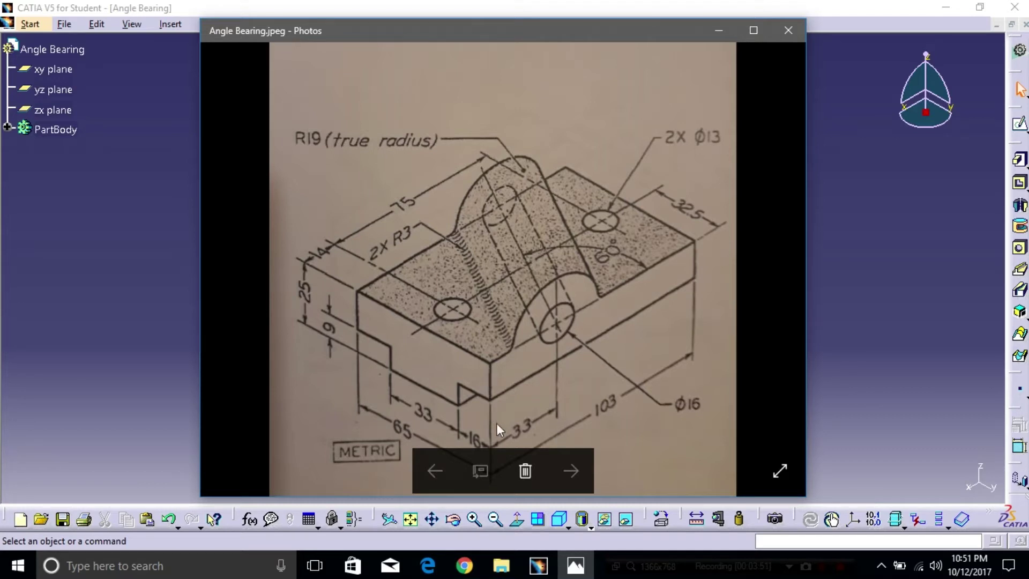
Minimise the Photos reference drawing to bring CATIA back to the front.
mouse_move(578, 571)
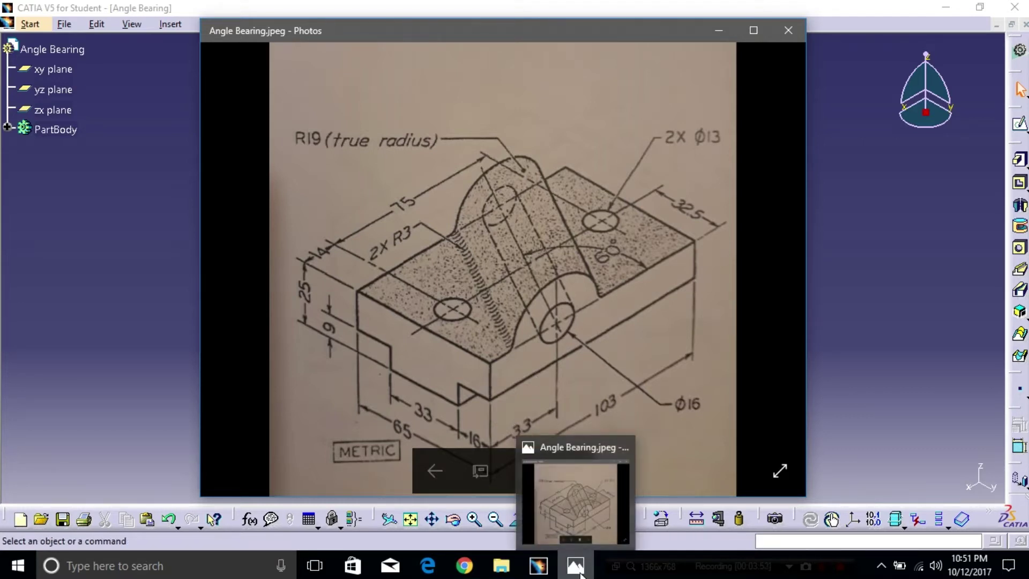
click(576, 567)
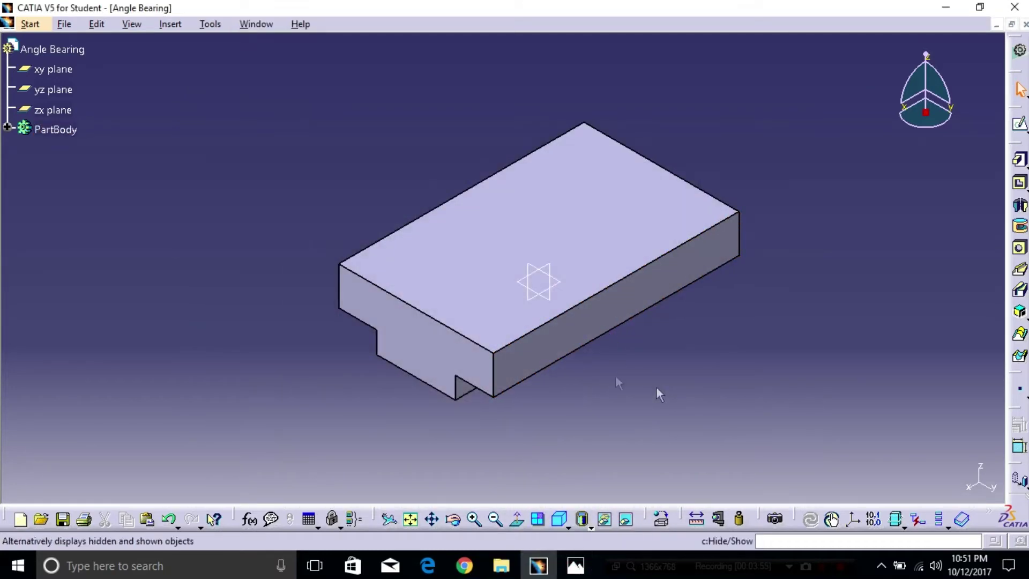
Start a sketch on the part's side face and draw a vertical line across the part.
click(563, 353)
click(1020, 125)
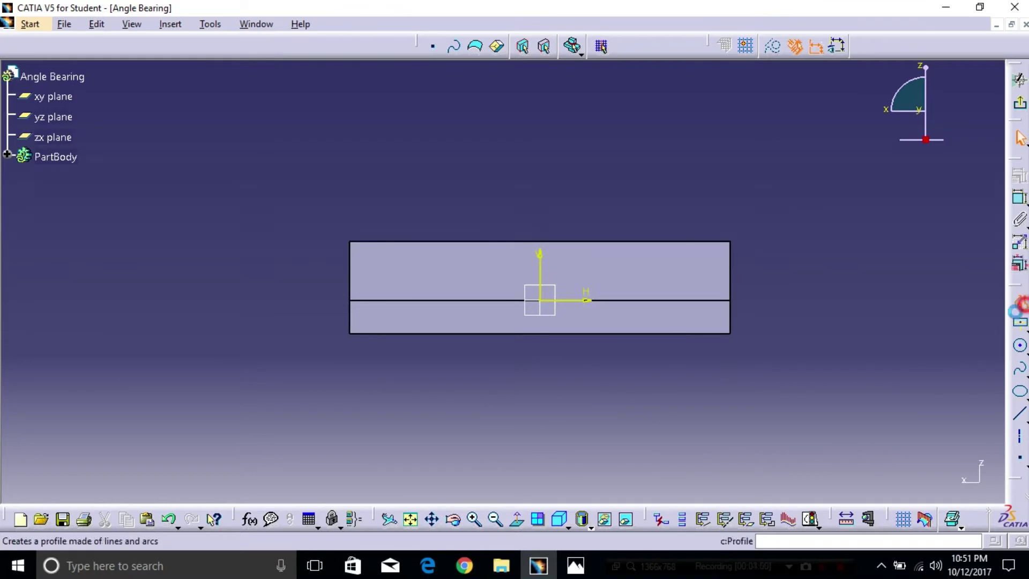
click(1019, 301)
click(468, 177)
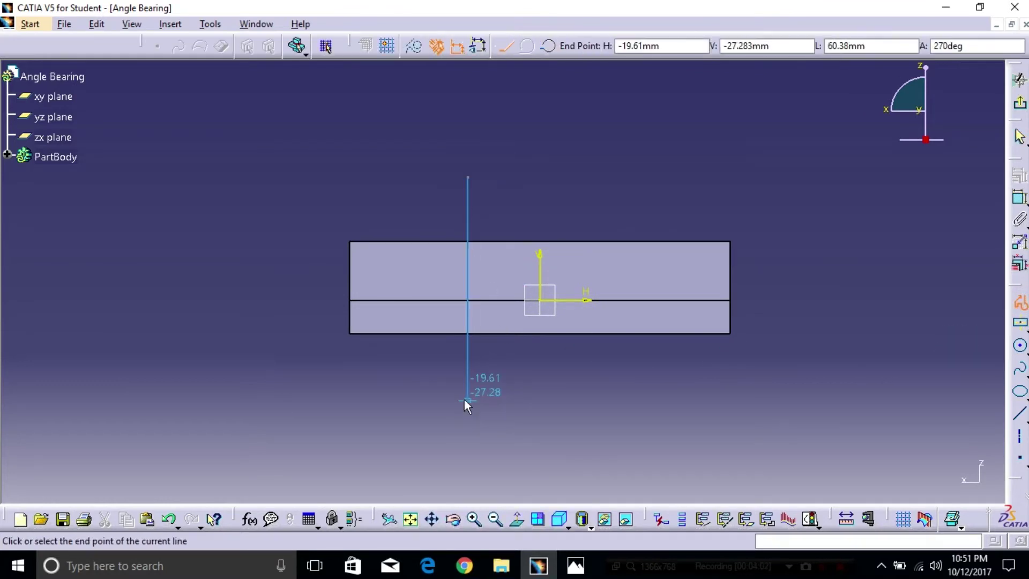
click(468, 400)
key(Escape)
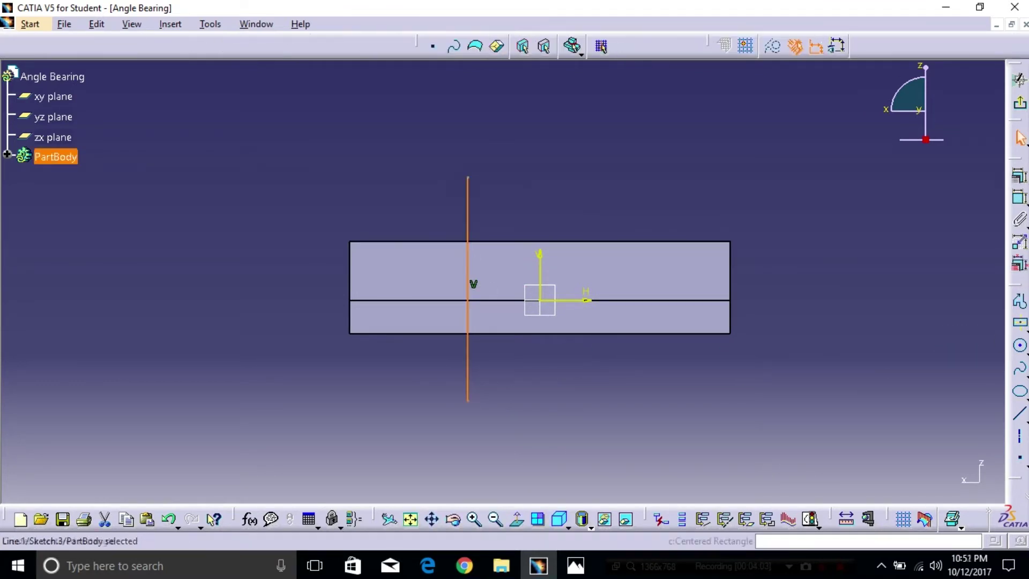
Dimension the vertical line 33 mm from the block's left edge and exit the sketch.
click(1019, 199)
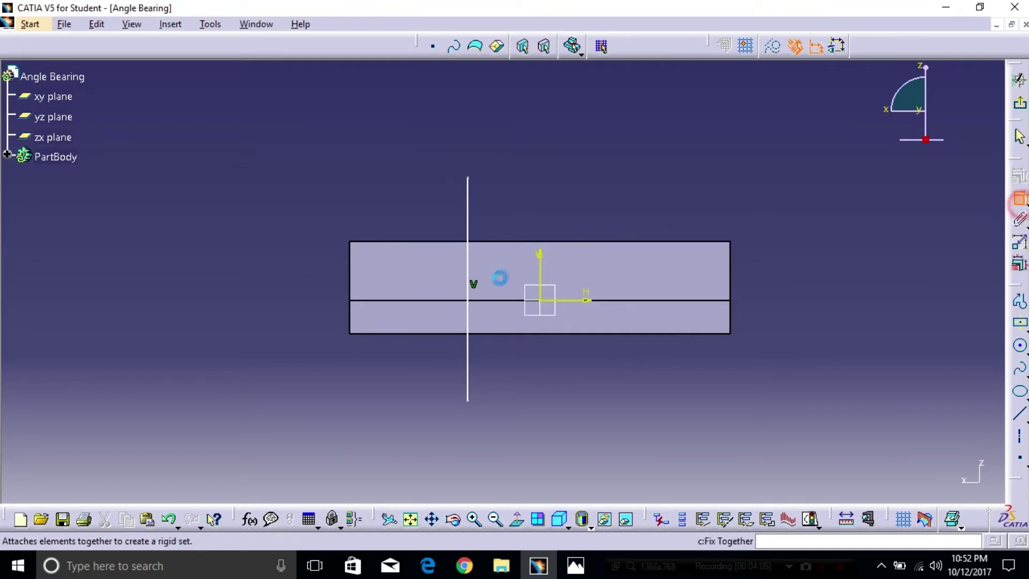
click(467, 219)
click(349, 268)
click(384, 388)
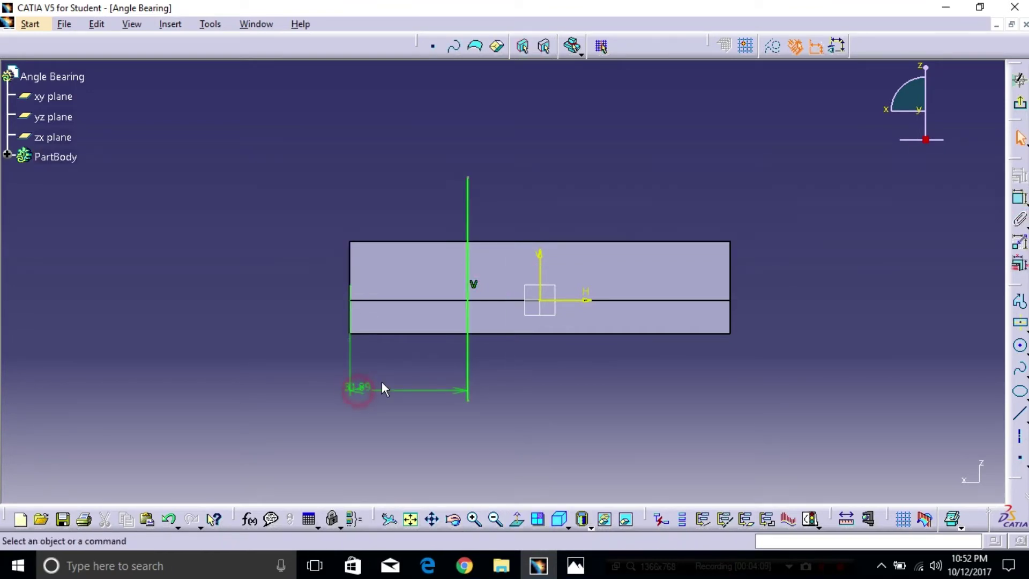
double_click(364, 386)
text(33)
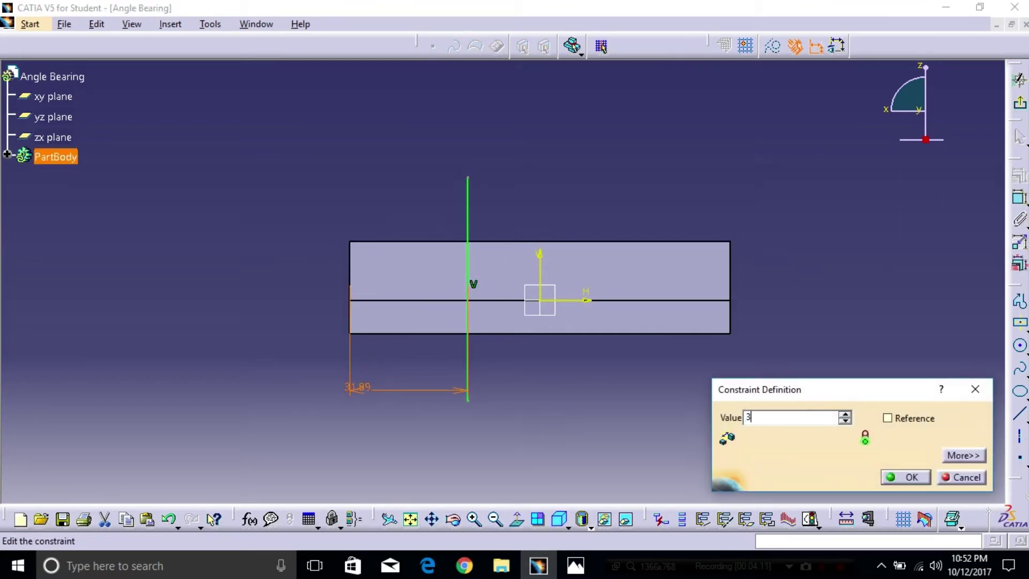
key(Return)
drag(357, 389, 428, 390)
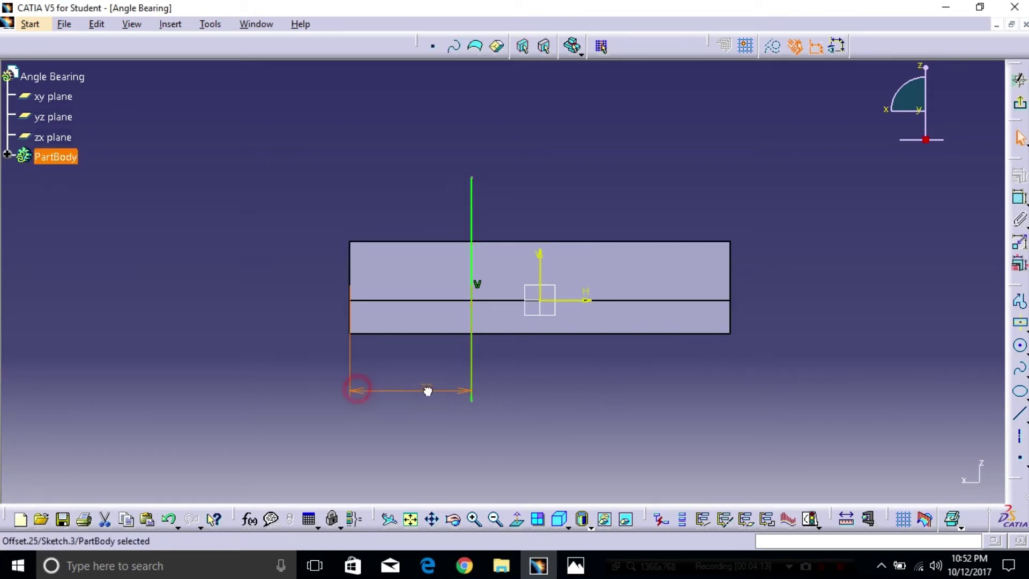
click(426, 418)
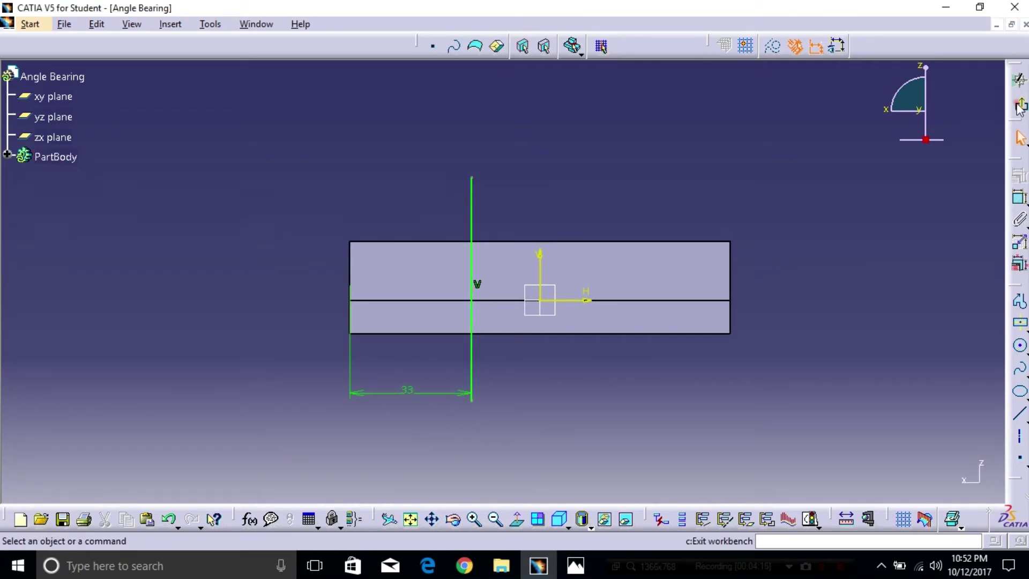
click(1020, 106)
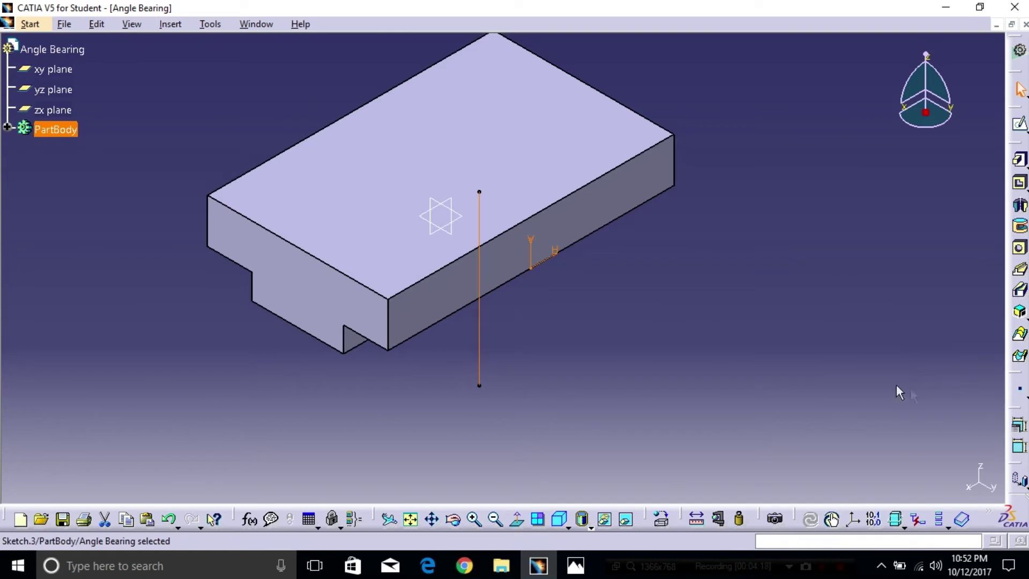
Create an Angle/Normal to plane plane about the sketched line at 0° to the zx plane.
click(1024, 395)
click(1000, 409)
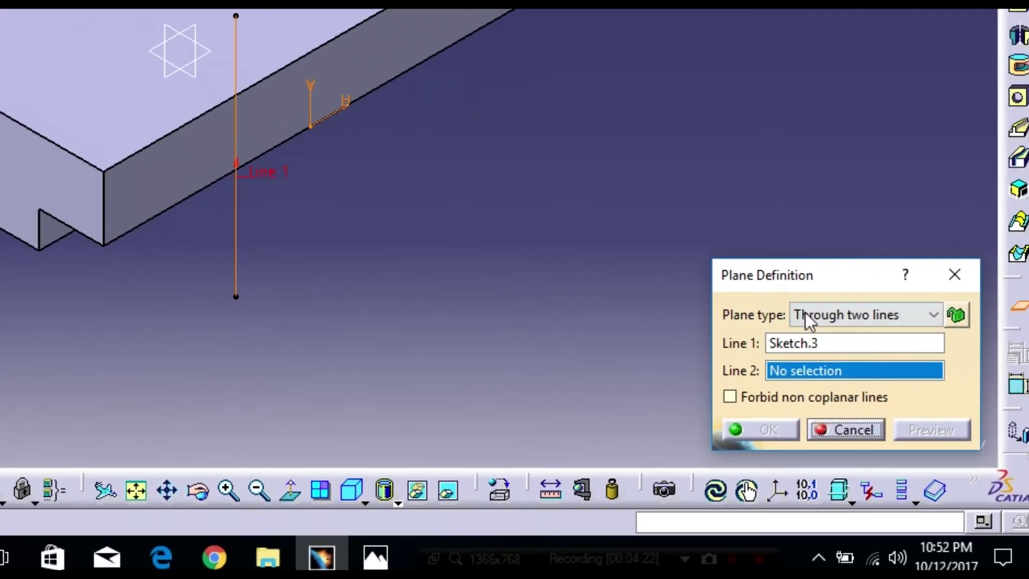
click(869, 391)
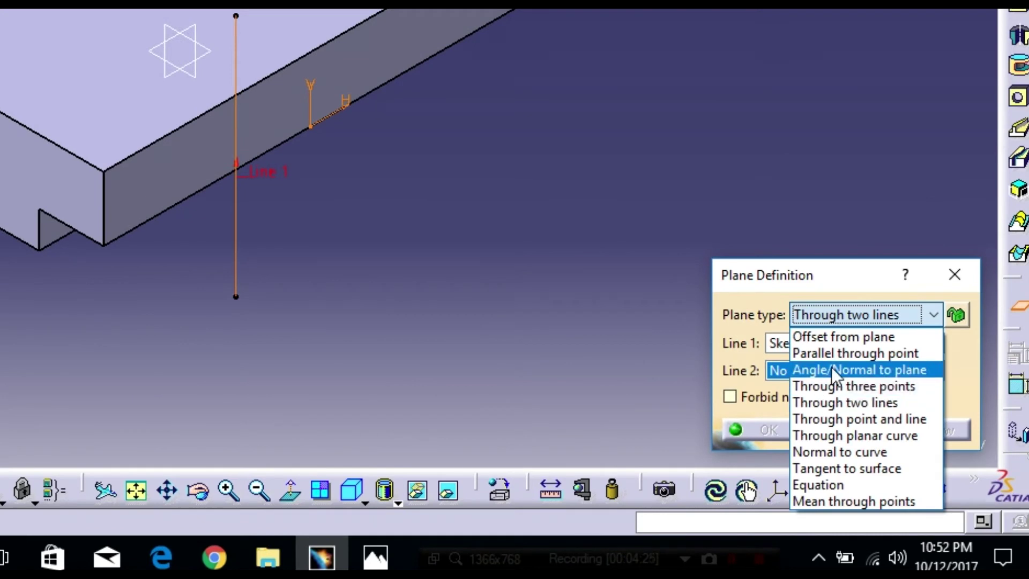
click(831, 369)
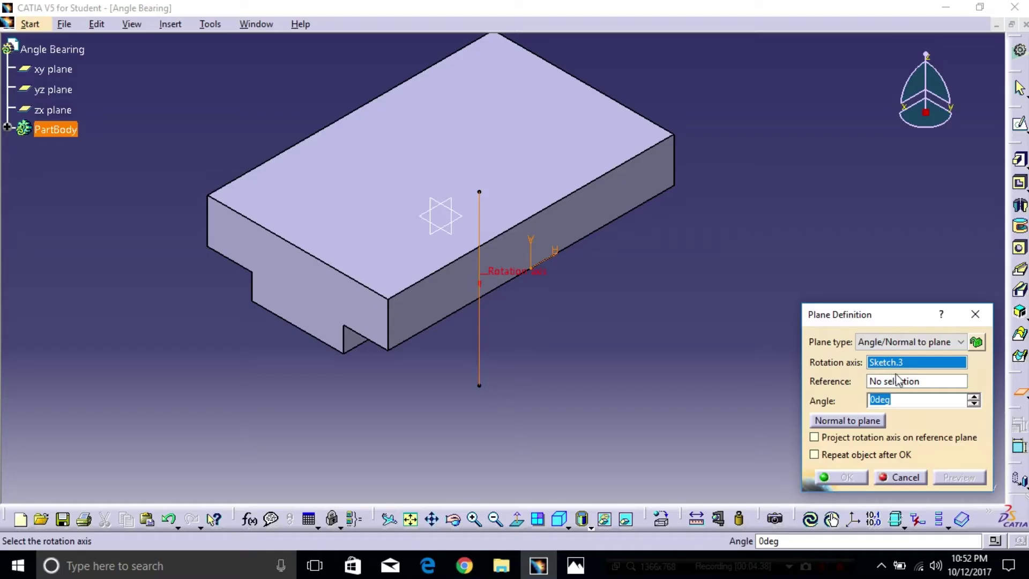
click(846, 291)
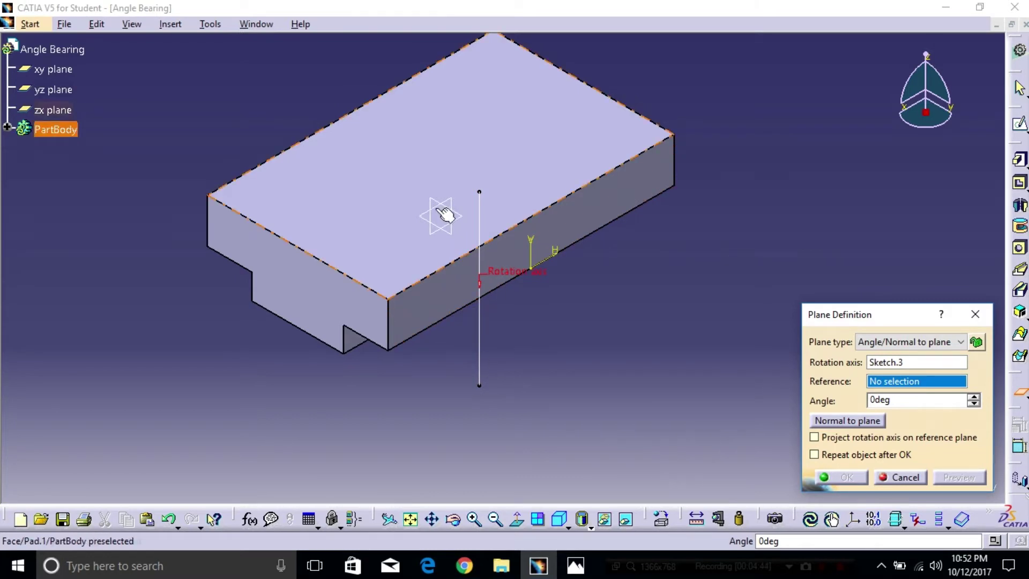
click(451, 289)
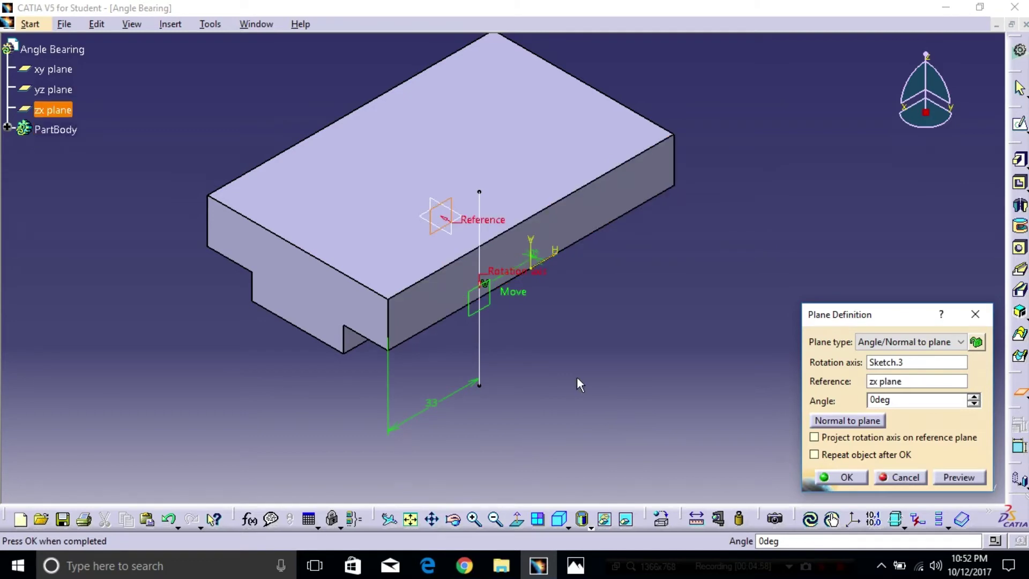
click(917, 400)
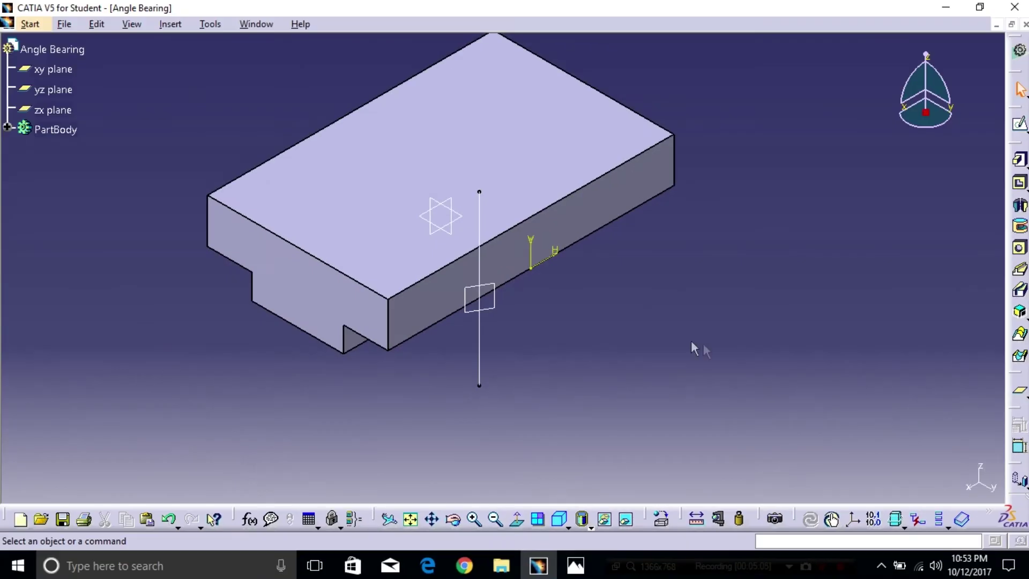
Start a sketch on the new plane and draw a circle centred on the vertical line.
middle_drag(622, 273, 616, 214)
click(559, 519)
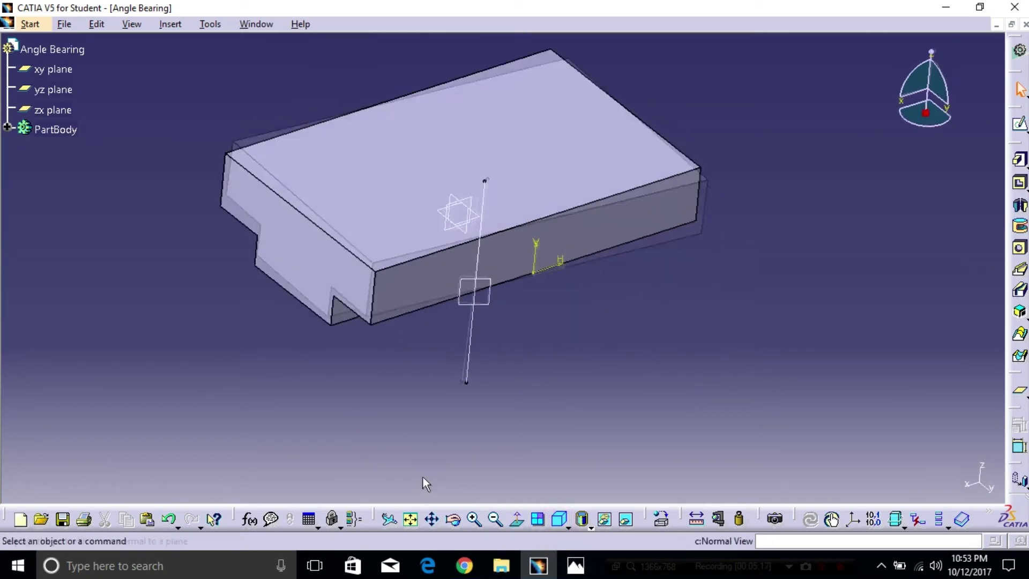
click(490, 298)
click(1019, 124)
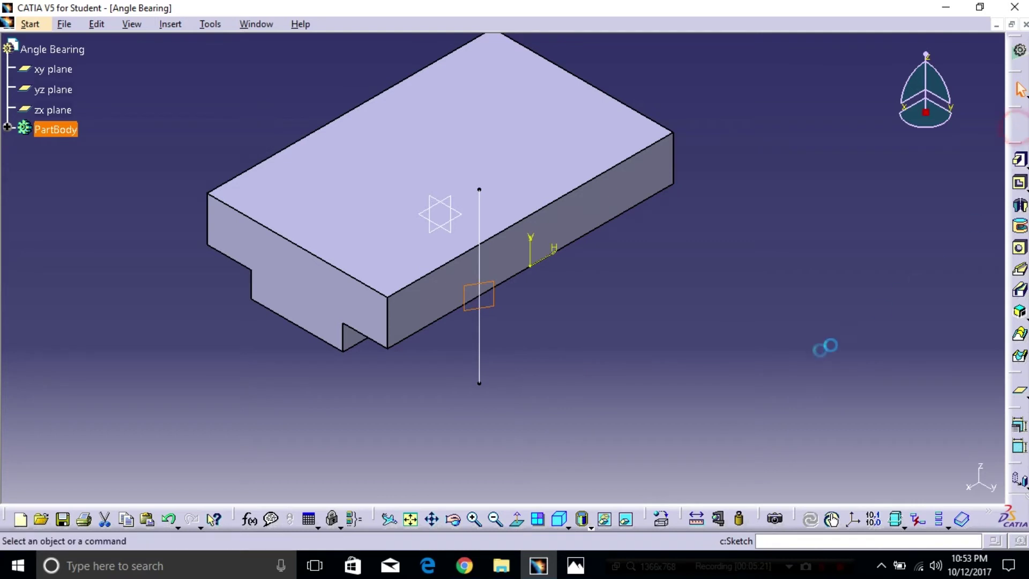
mouse_move(562, 399)
middle_down()
mouse_move(544, 450)
mouse_move(553, 474)
middle_up()
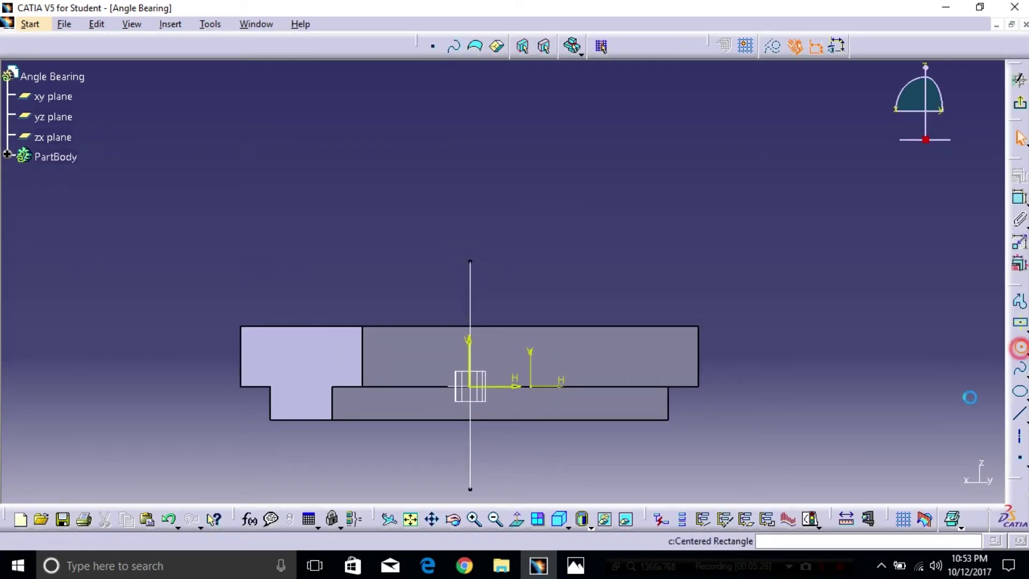
click(474, 296)
click(522, 354)
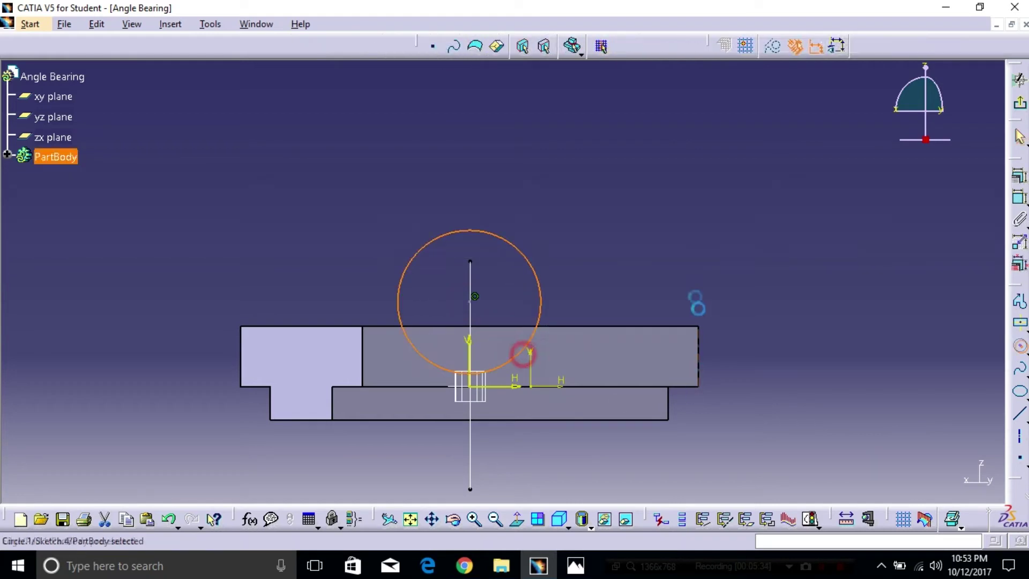
click(745, 228)
Dimension the circle as a radius of 19 mm.
click(536, 264)
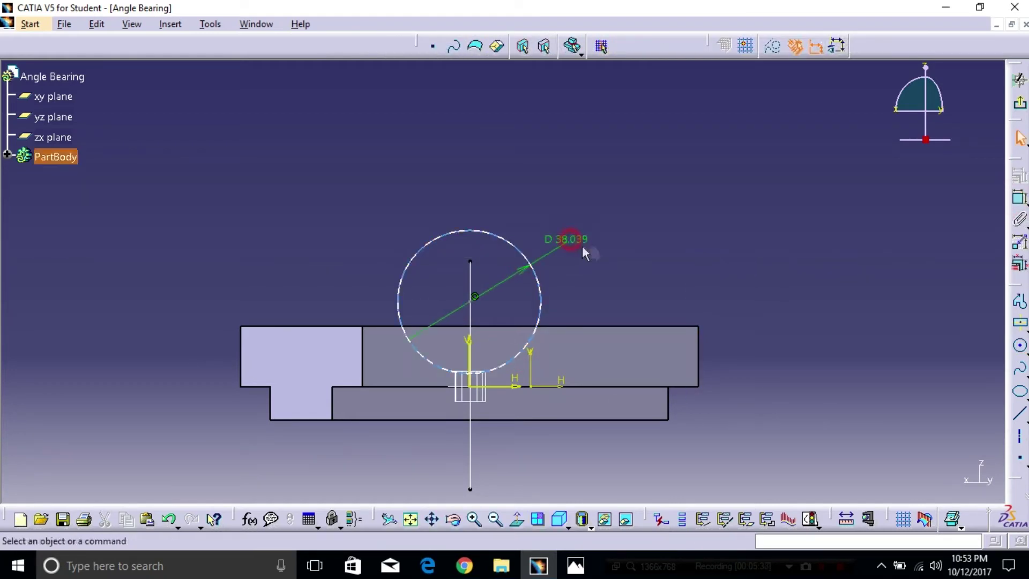
double_click(568, 242)
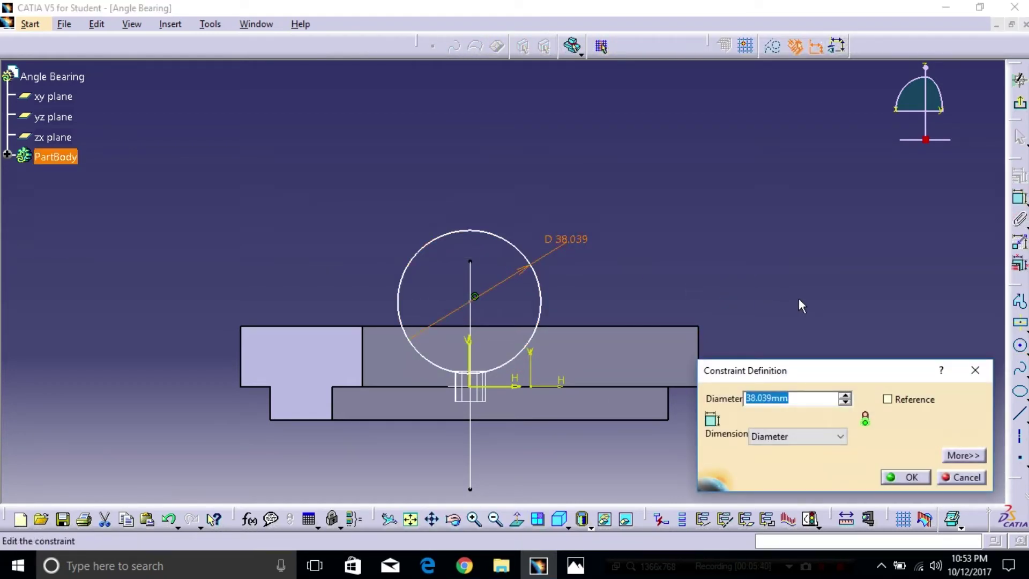
click(797, 435)
click(781, 450)
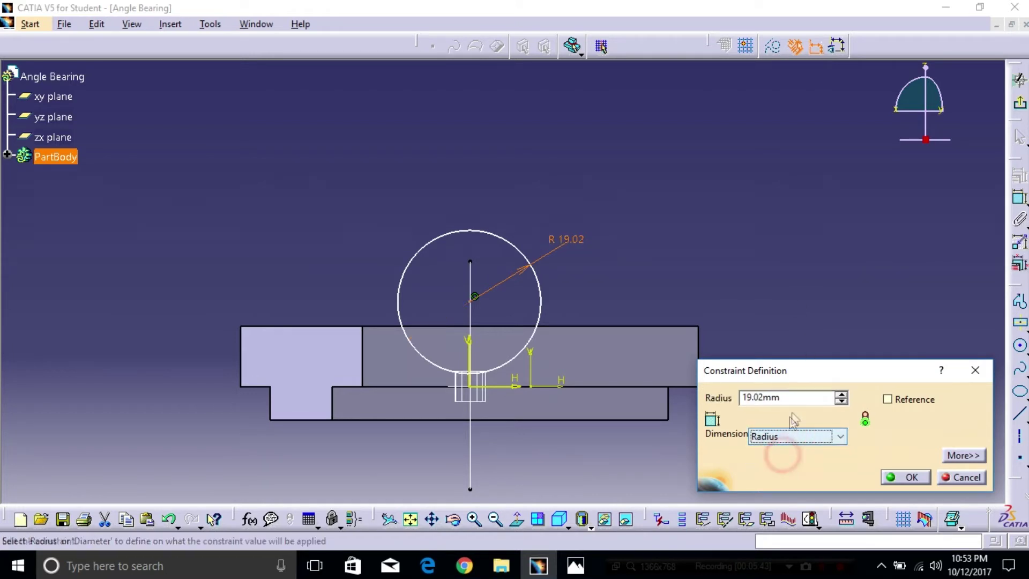
click(793, 397)
text(19)
click(906, 477)
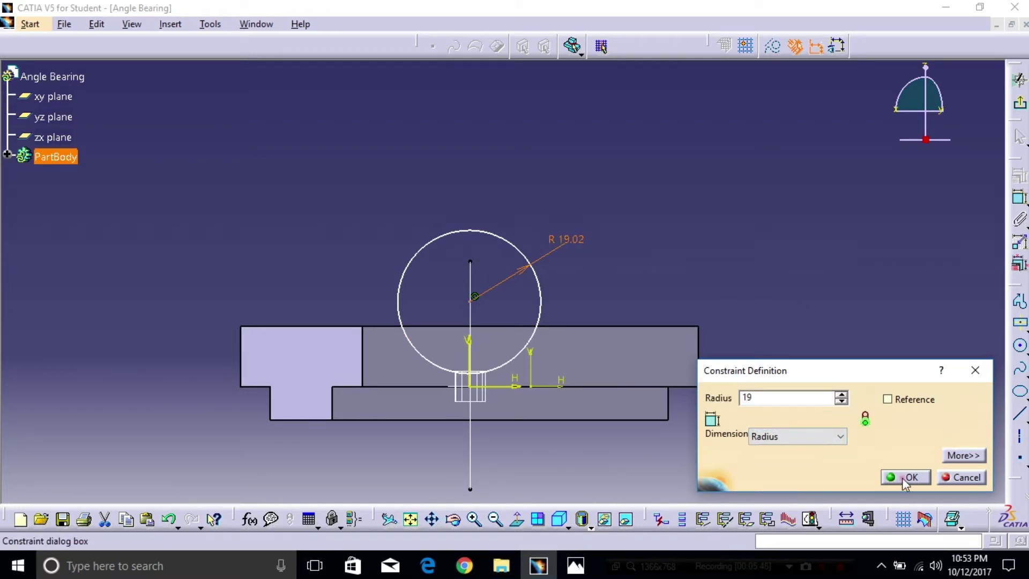
Make the circle's centre coincident with the block's top edge.
click(1021, 202)
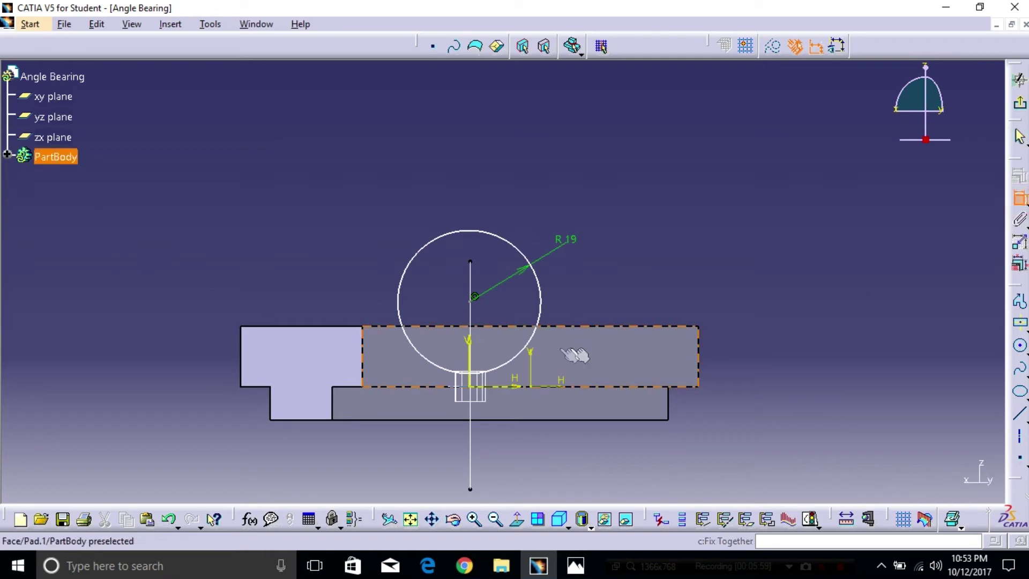
click(519, 328)
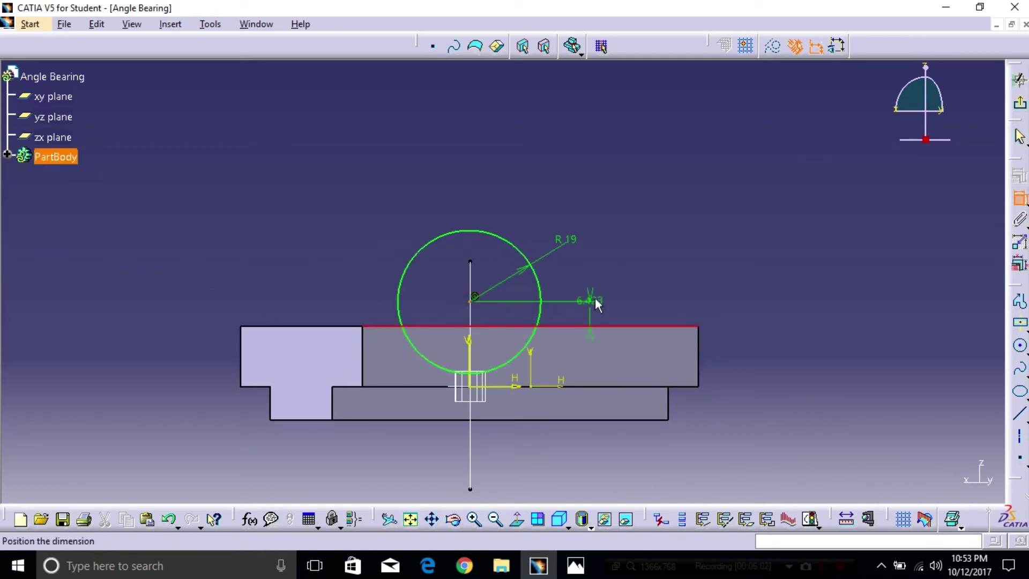
right_click(593, 295)
click(624, 365)
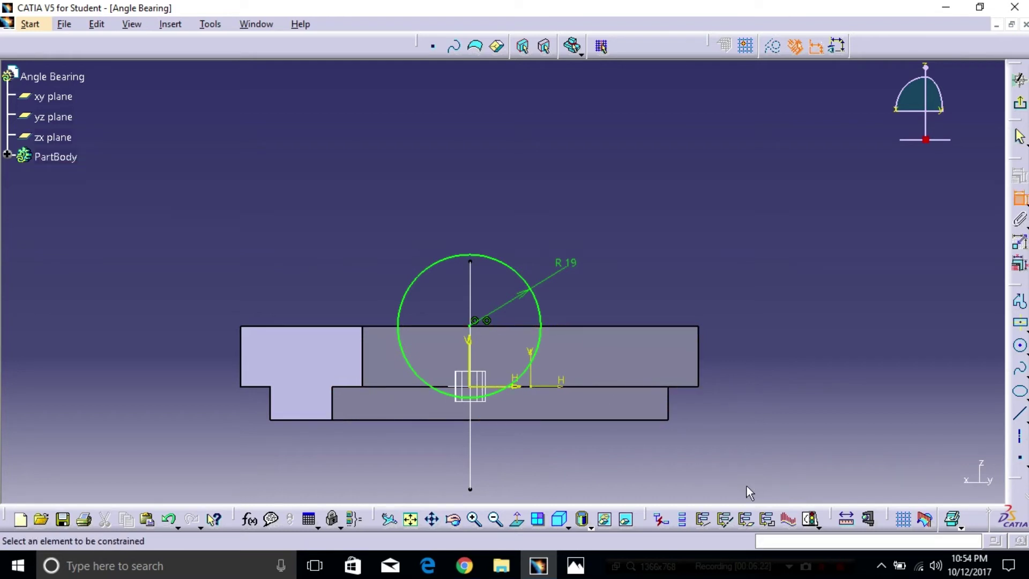
Draw a straight line across the R19 circle between its left and right intersections.
click(1020, 308)
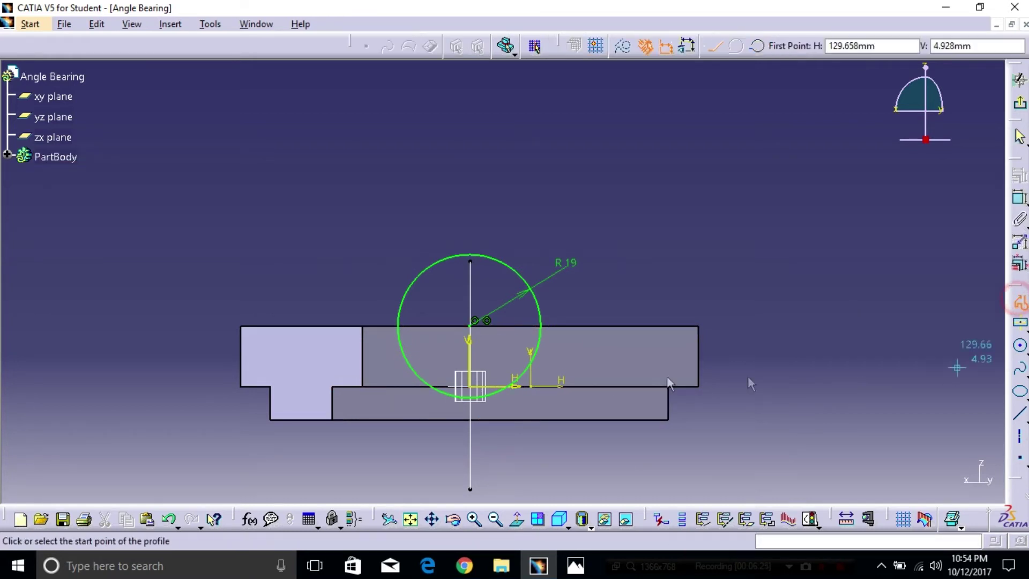
click(398, 326)
click(541, 326)
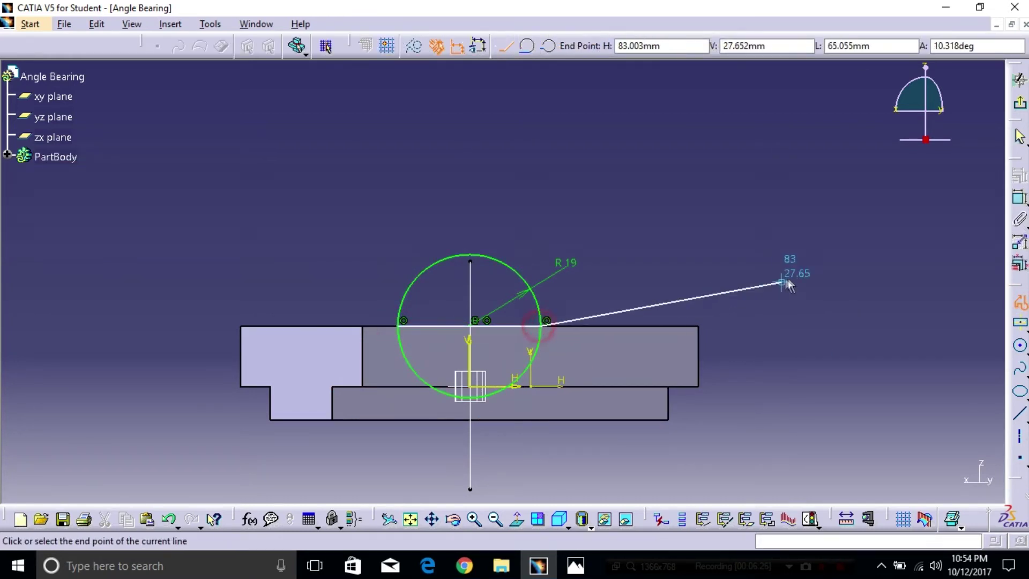
key(Escape)
click(818, 329)
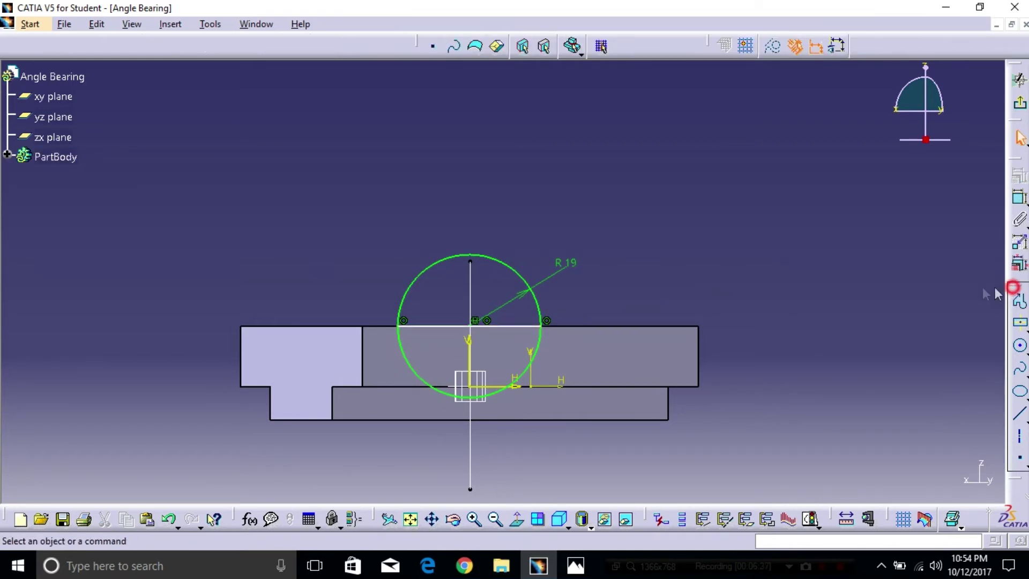
Quick-trim away the lower half of the circle to leave a semicircle.
drag(995, 288, 951, 236)
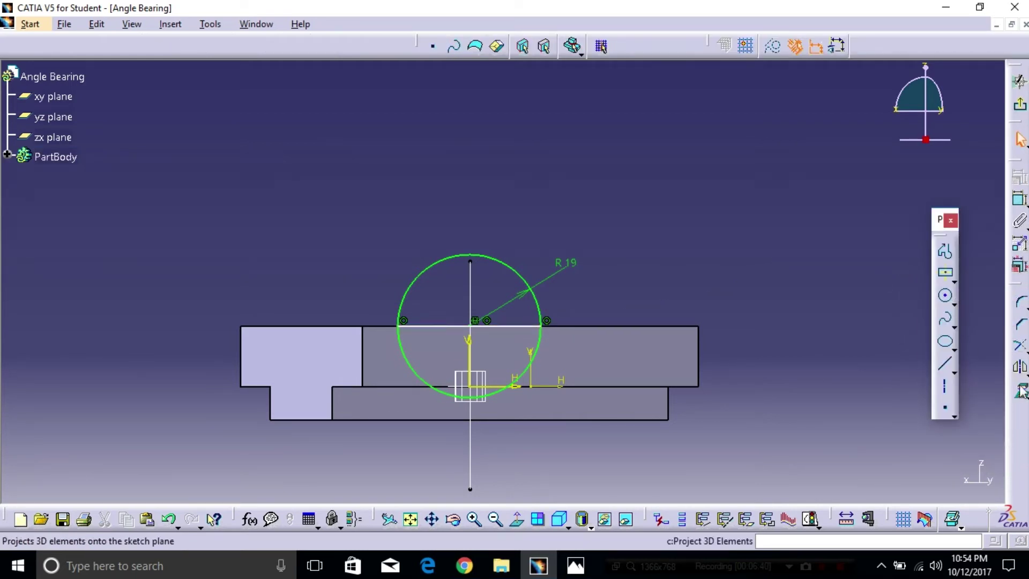
click(1024, 348)
click(977, 369)
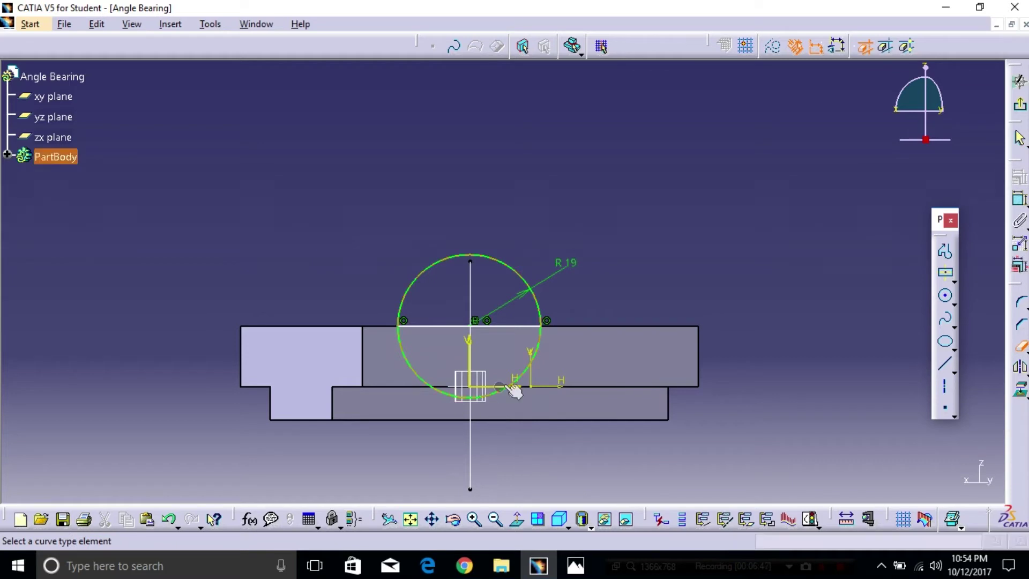
click(543, 352)
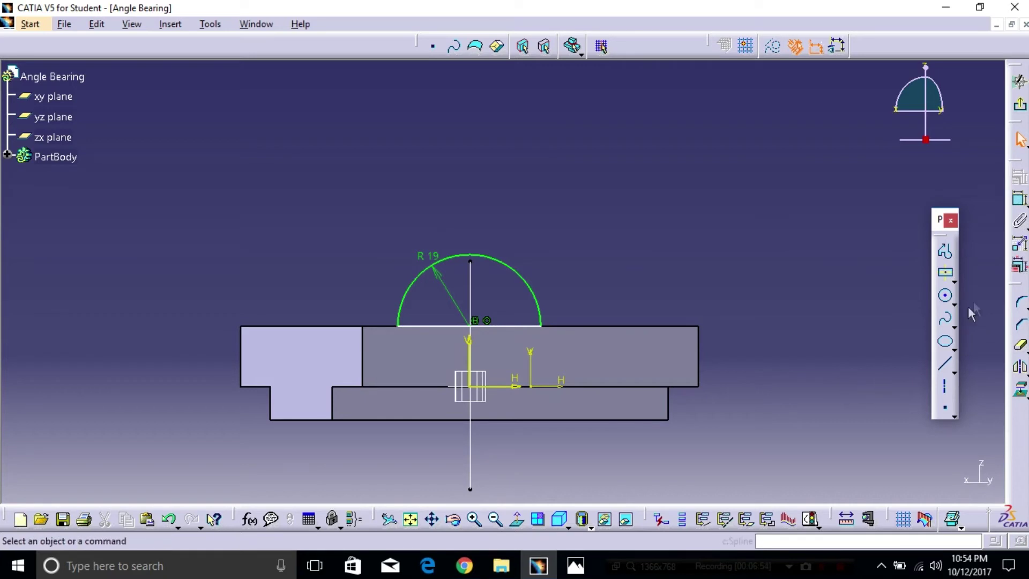
Make the semicircle's base line coincident with the base block's top edge.
drag(509, 325, 512, 306)
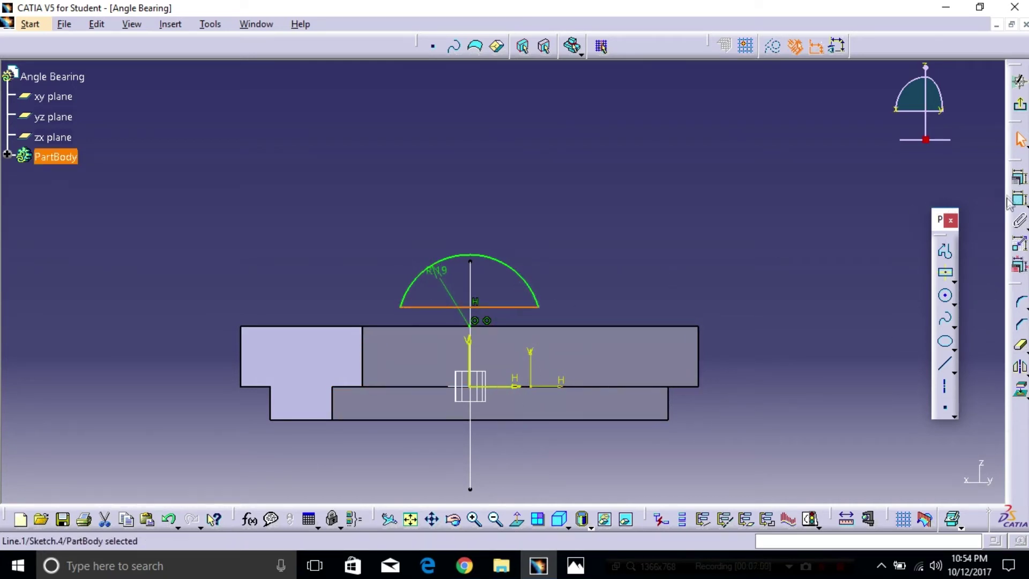
click(1018, 199)
click(516, 326)
right_click(599, 298)
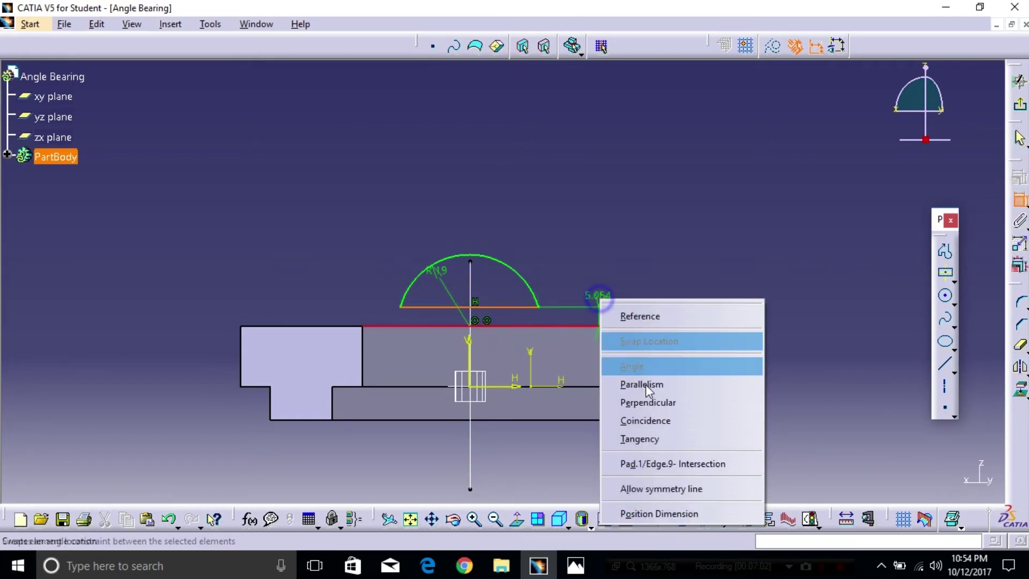
click(645, 421)
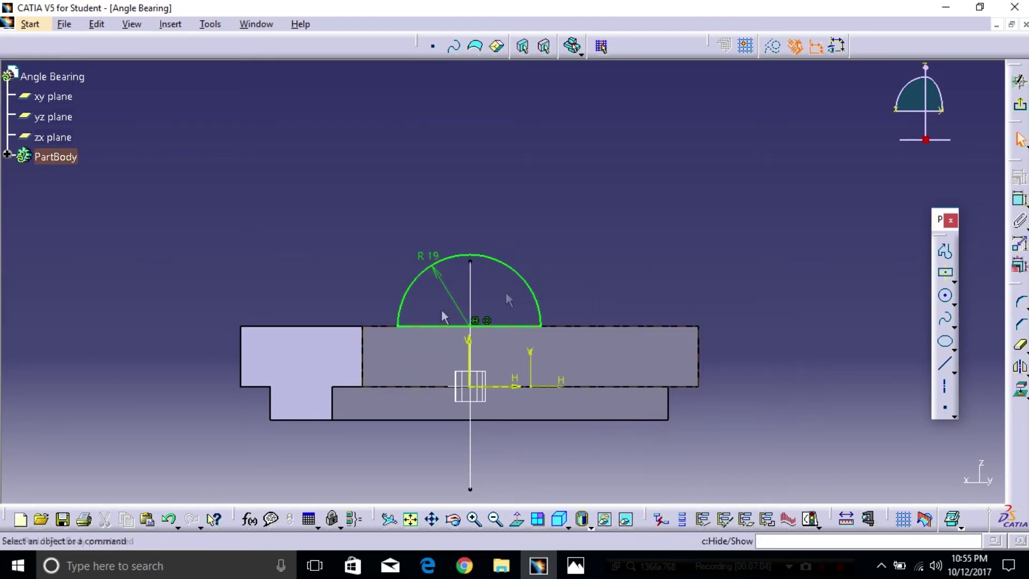
Exit the sketch and pad the semicircle Up to plane, first limit on a Pad.1 end face.
click(1019, 104)
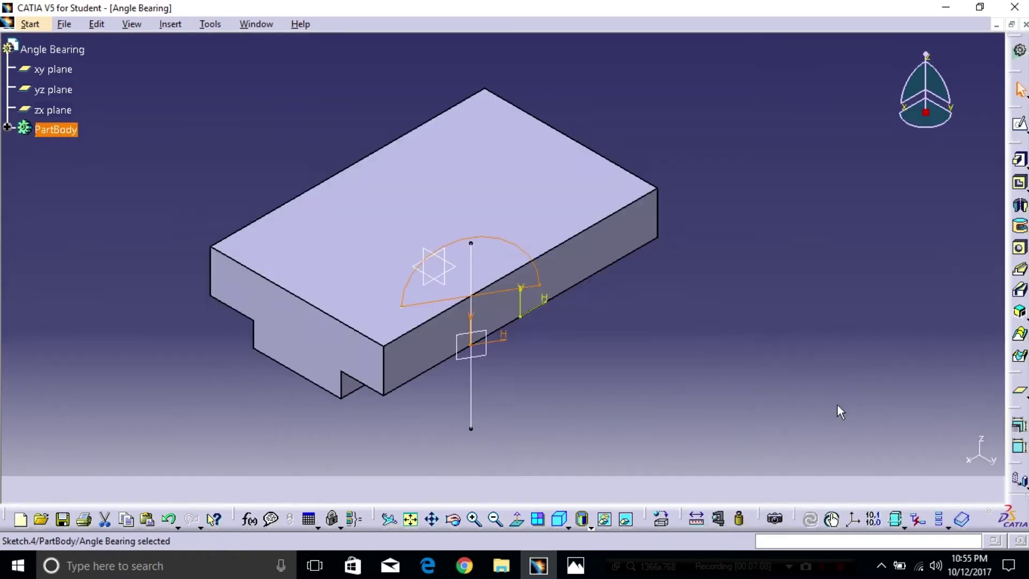
click(1019, 159)
click(923, 278)
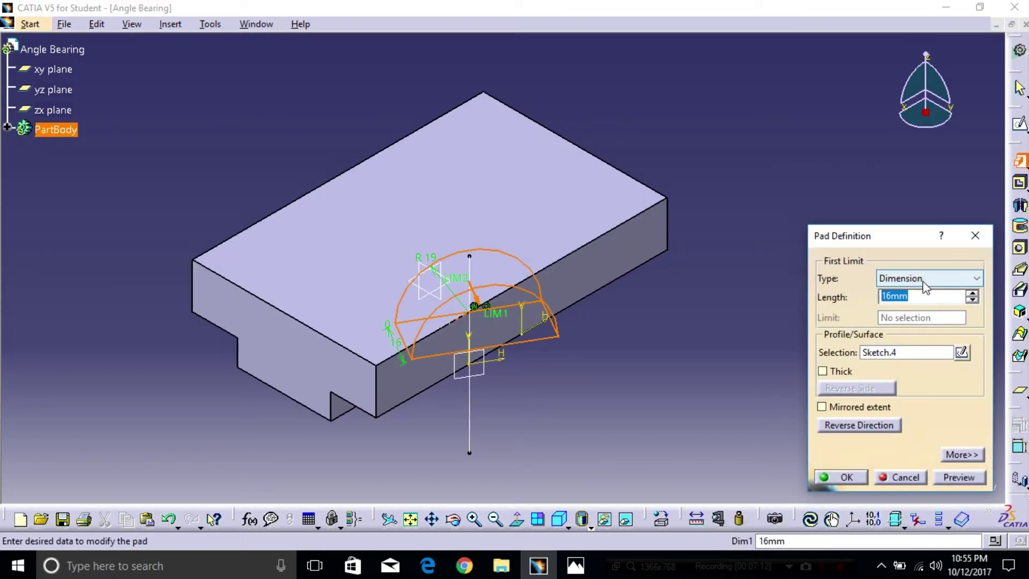
click(923, 327)
middle_drag(616, 455, 230, 298)
click(235, 258)
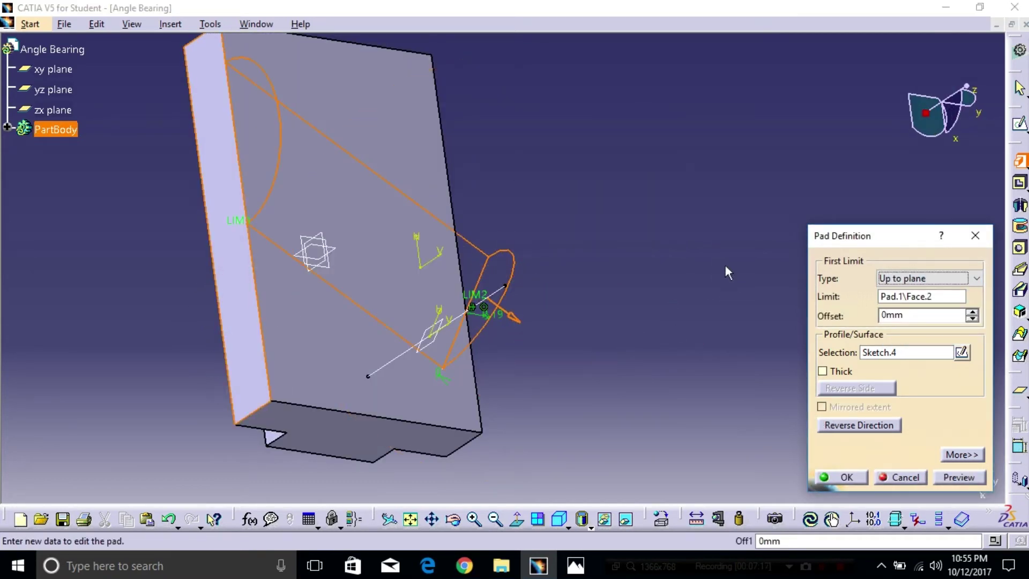
mouse_move(725, 265)
middle_down()
mouse_move(643, 231)
mouse_move(648, 435)
middle_up()
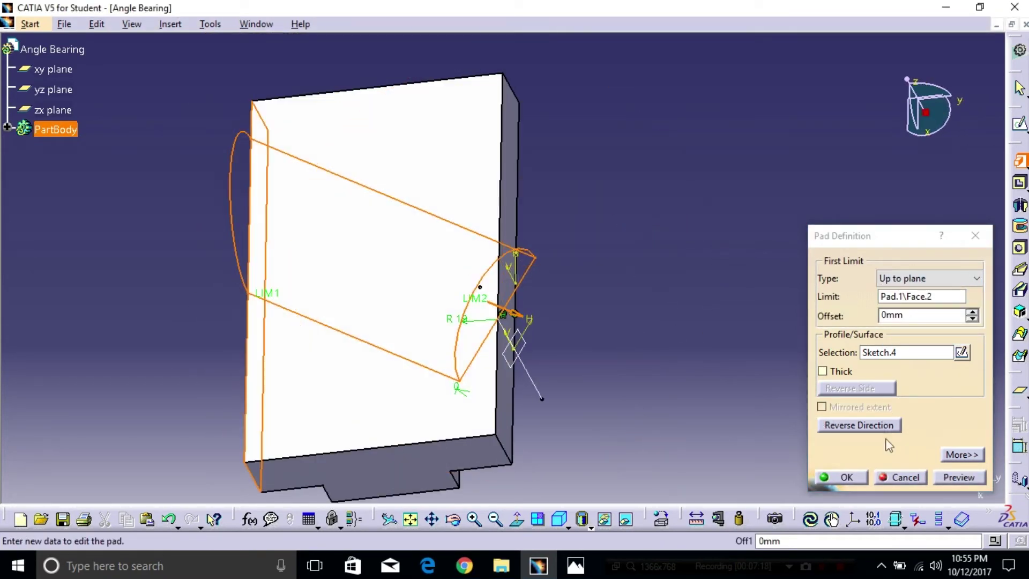
Set the second limit Up to plane on the opposite Pad.1 face and create Pad.3.
click(964, 454)
click(921, 278)
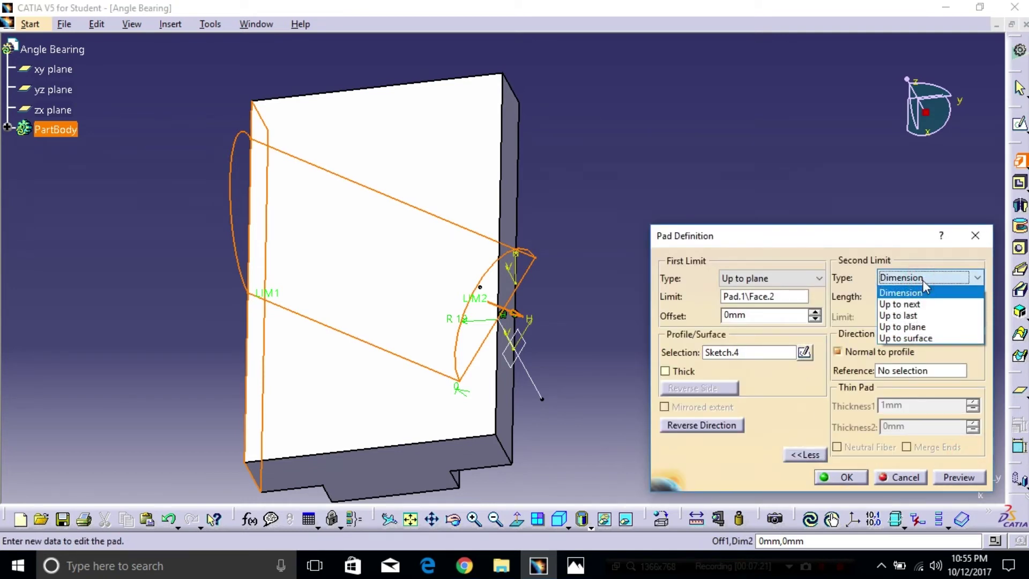
click(921, 325)
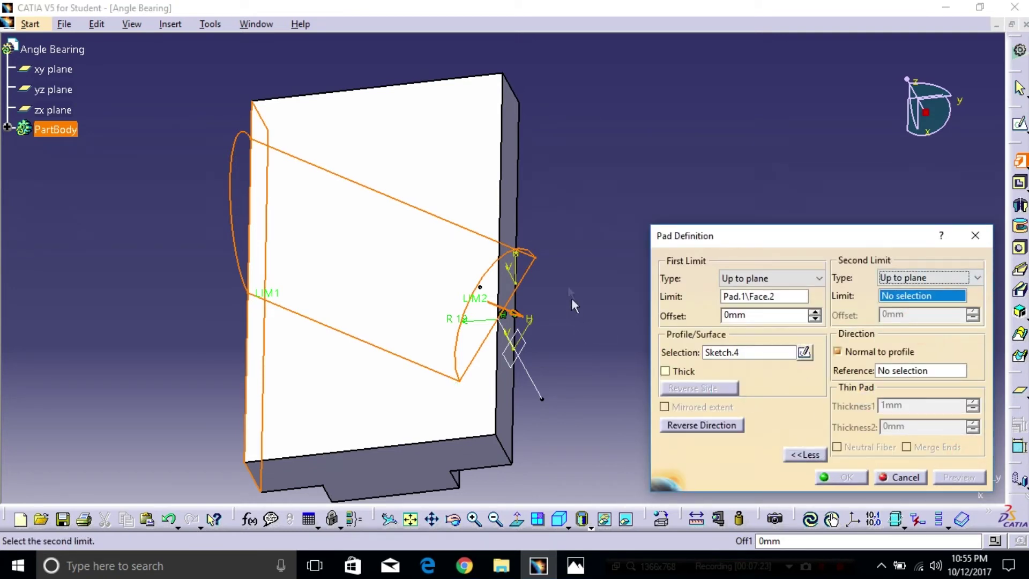
click(518, 183)
middle_drag(588, 236, 600, 407)
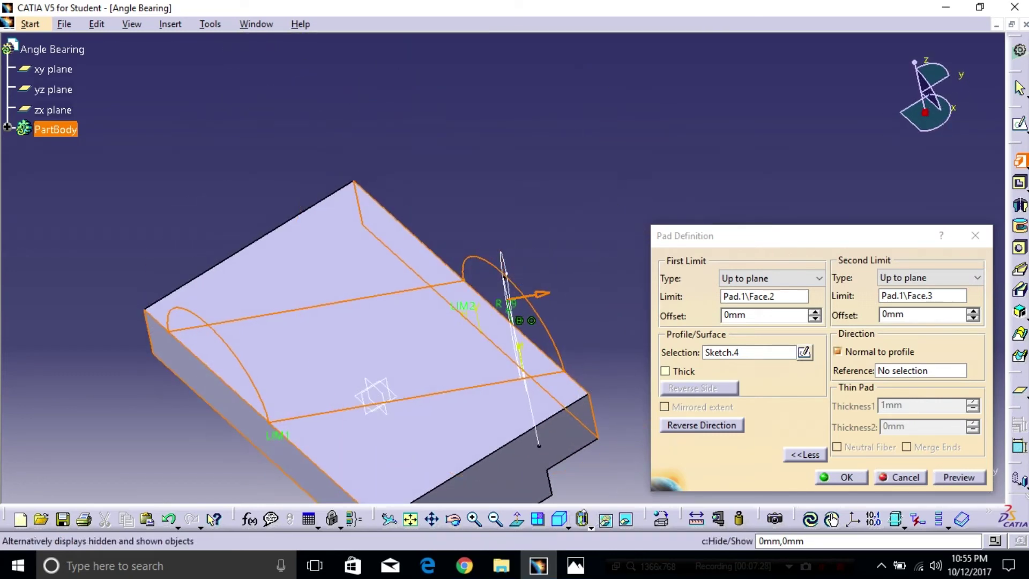
click(560, 519)
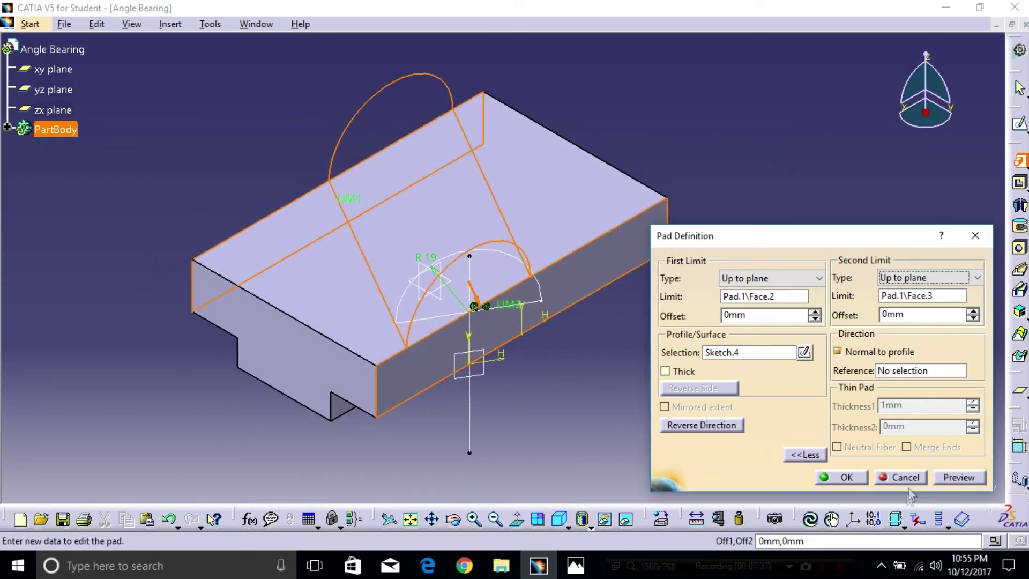
click(845, 478)
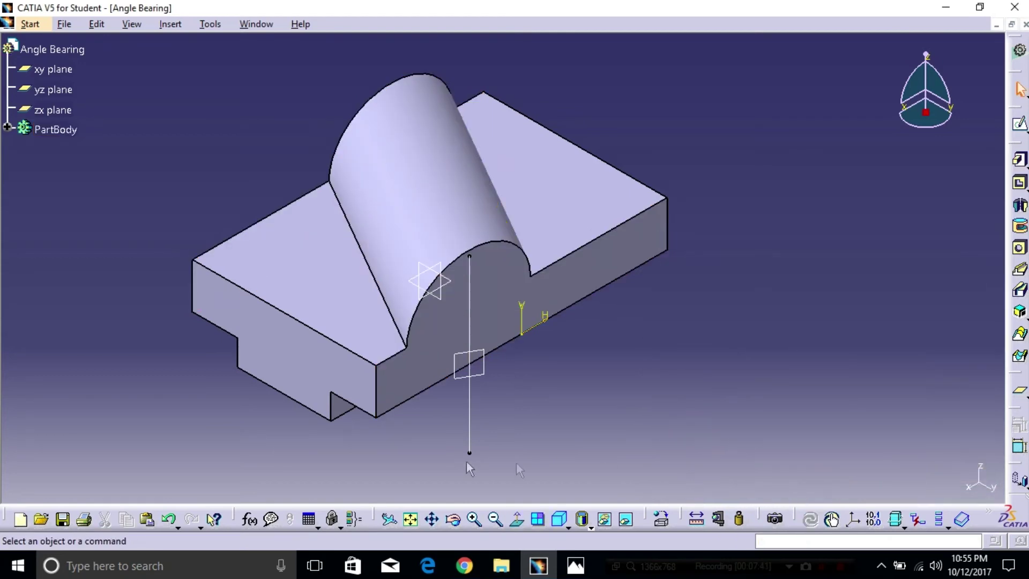
Hide Sketch.3 from the PartBody tree.
click(7, 127)
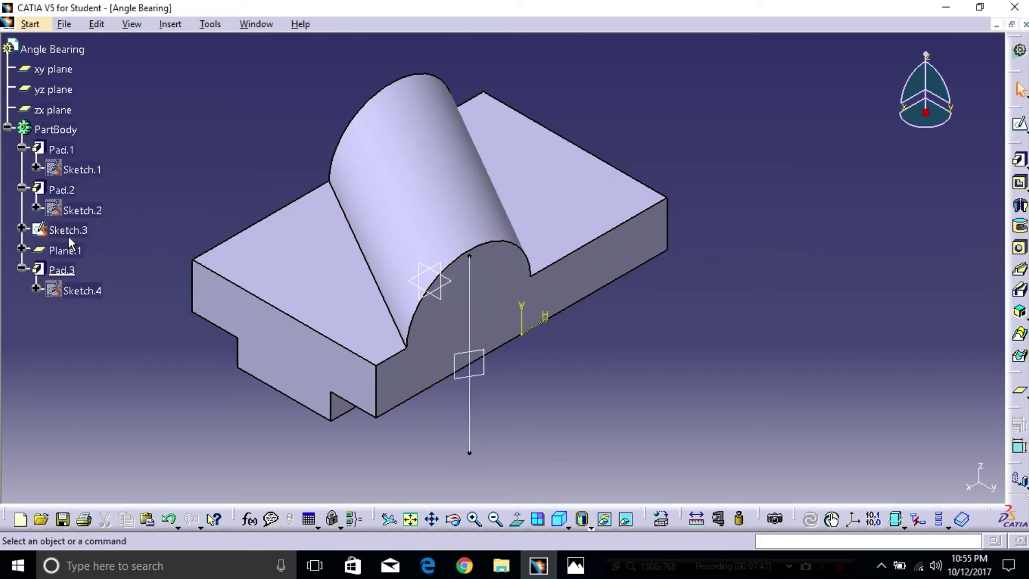
right_click(68, 235)
click(102, 282)
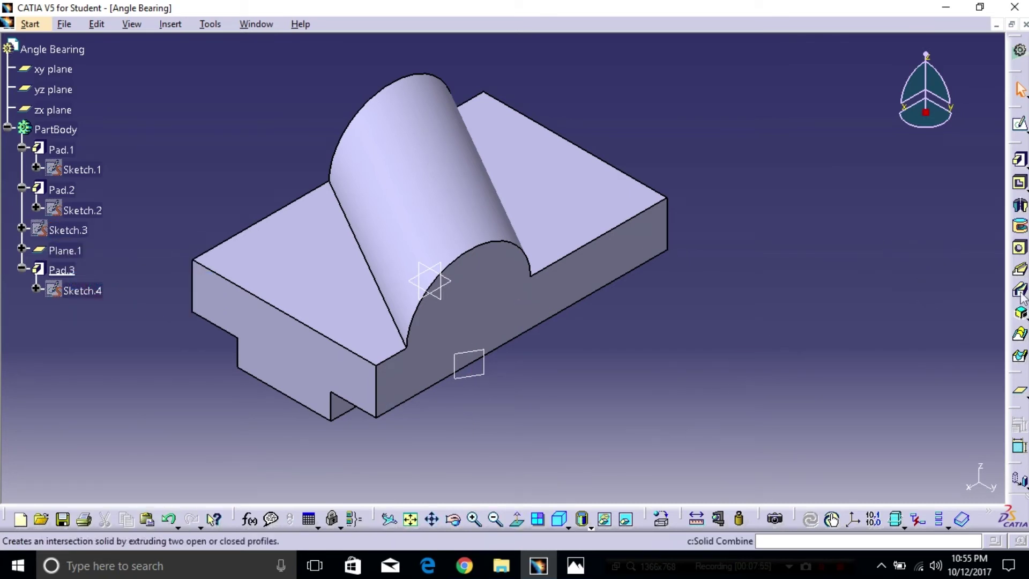
Start a hole on the ridge's end face, aligned with the ridge axis instead of normal to surface.
click(1021, 250)
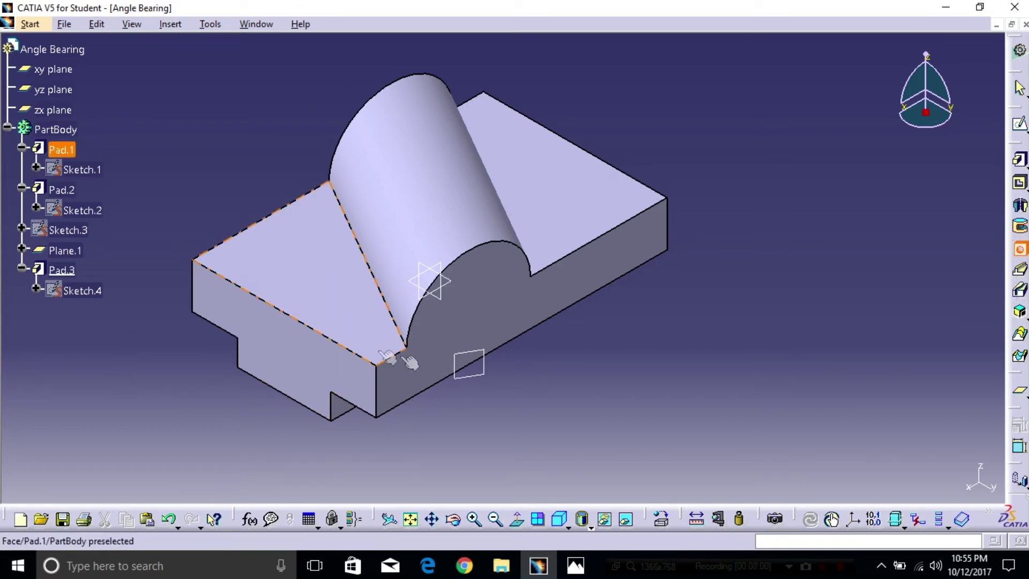
click(474, 304)
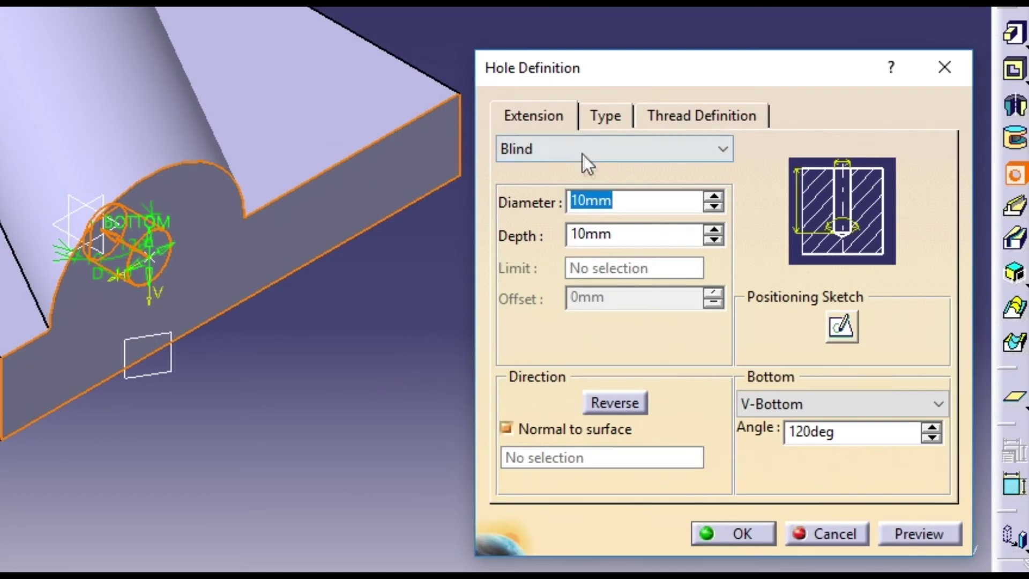
click(528, 431)
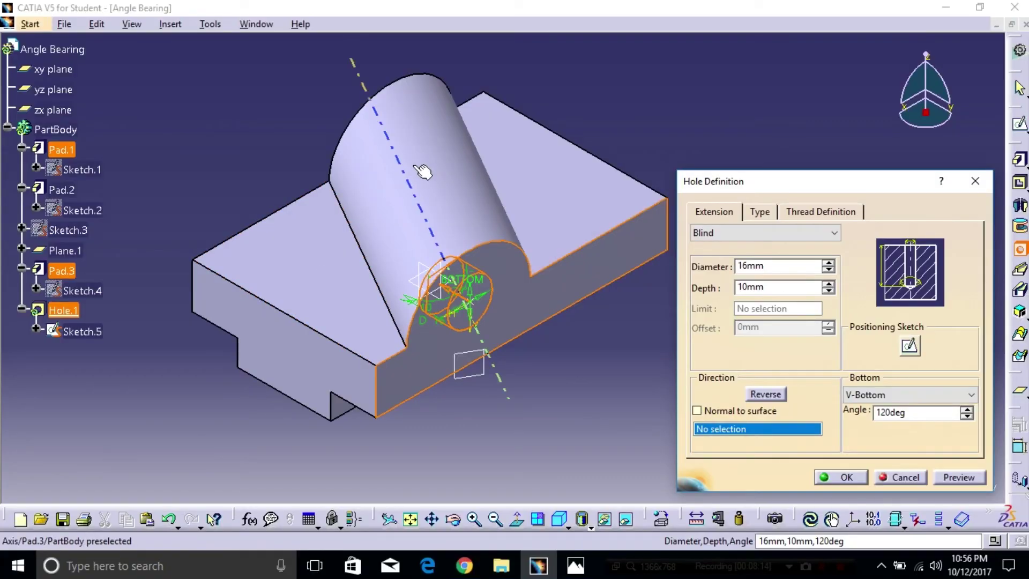
click(419, 169)
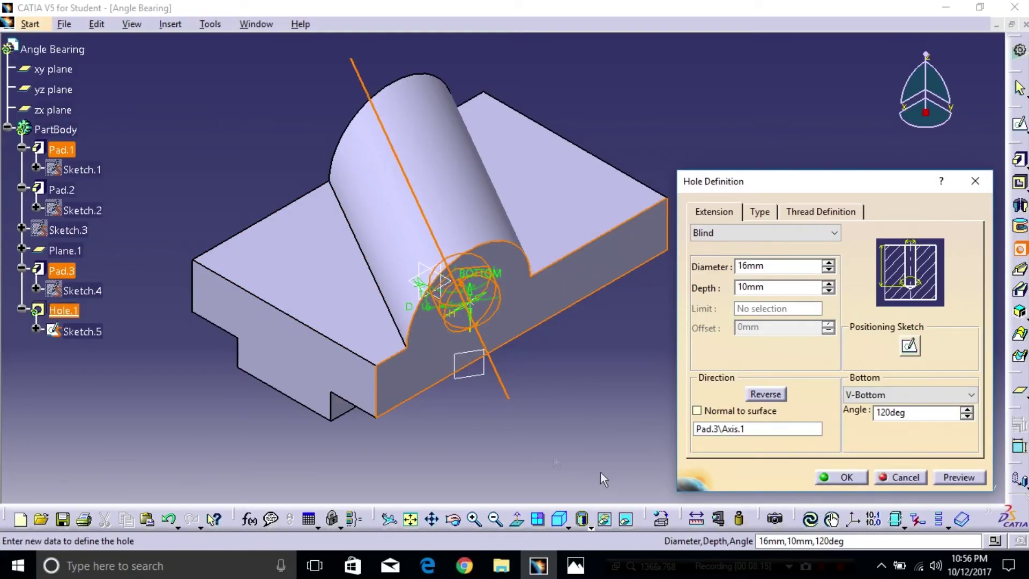
In the positioning sketch, make the hole centre concentric with the semicircular arc.
click(909, 346)
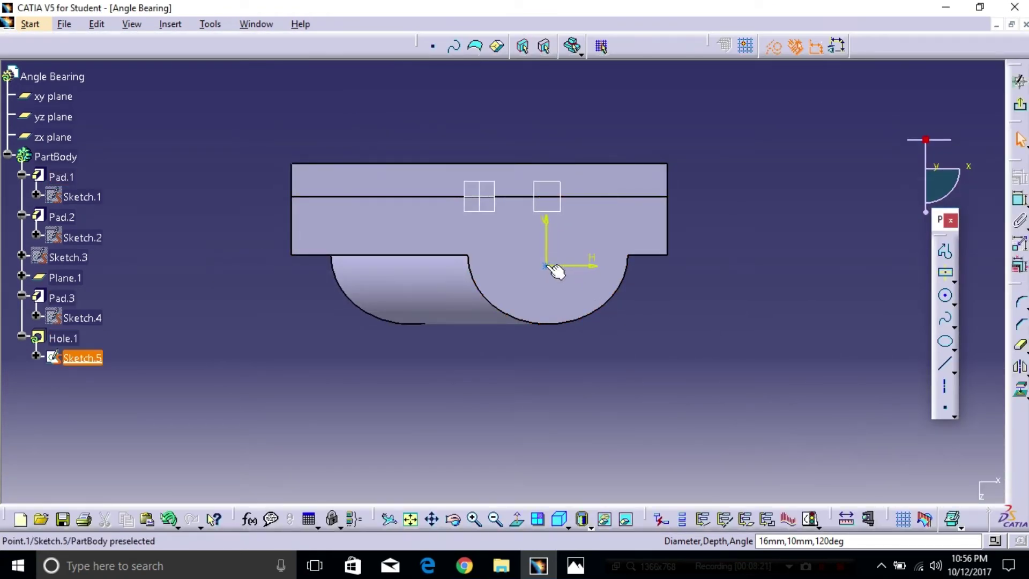
click(1020, 198)
click(545, 266)
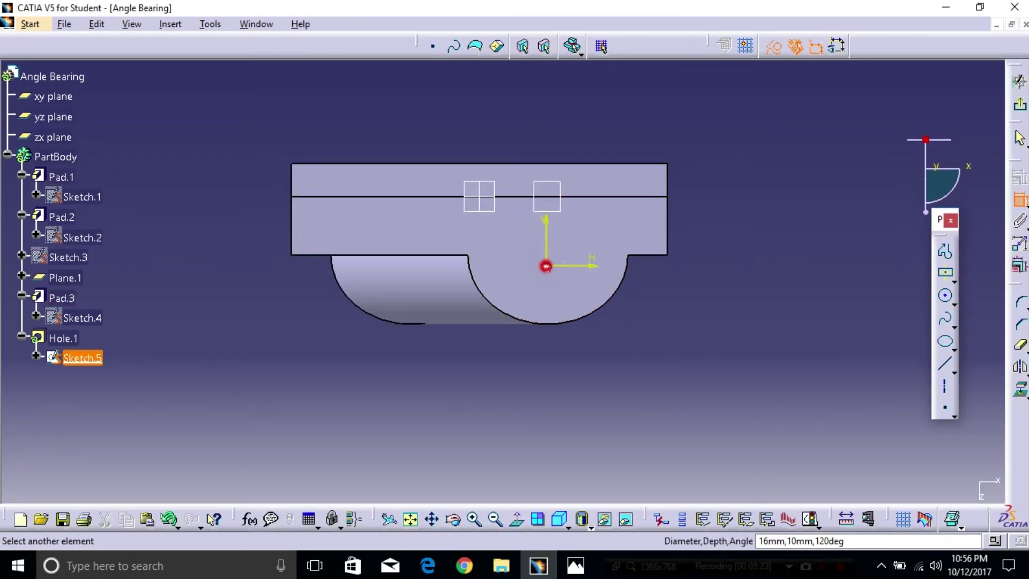
click(562, 323)
right_click(554, 298)
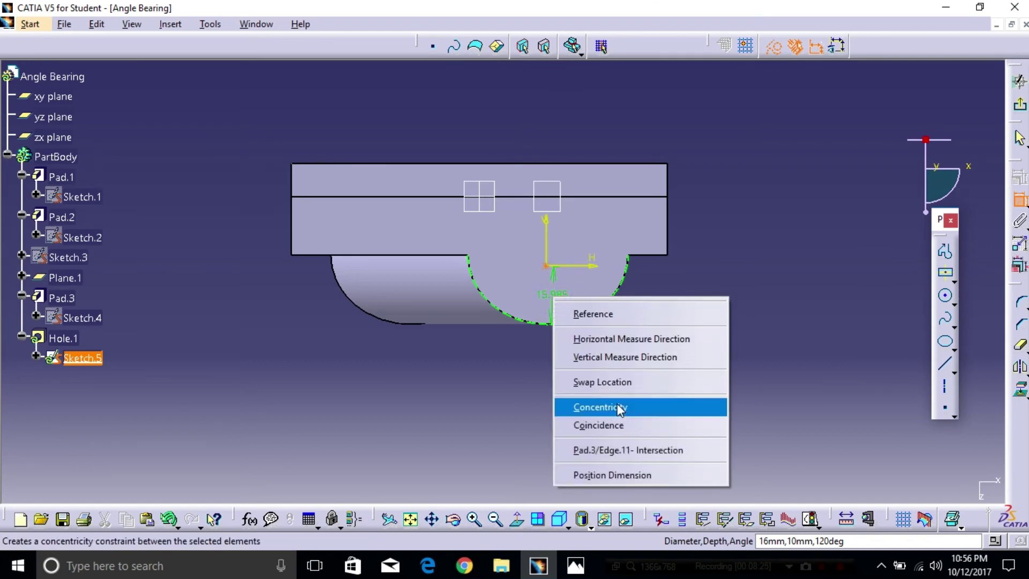
click(620, 408)
Set the depth to Up To Last and create the 16 mm Hole.1.
click(1019, 104)
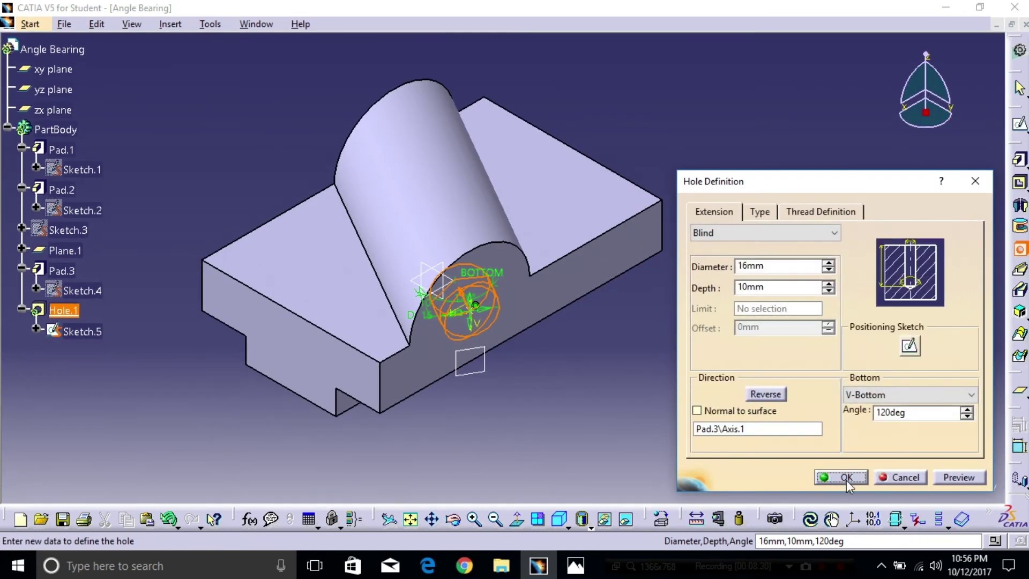
click(781, 232)
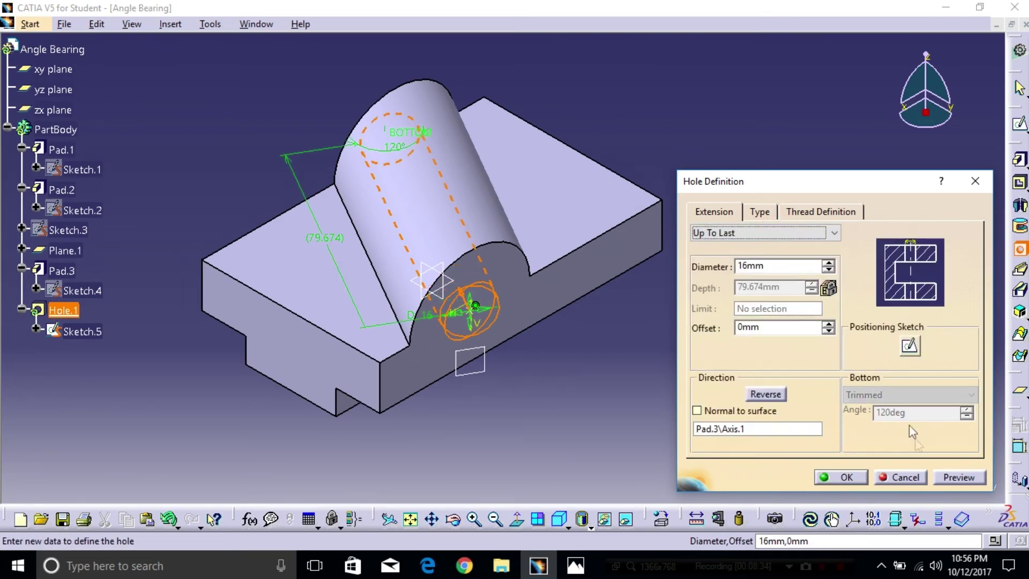
click(848, 477)
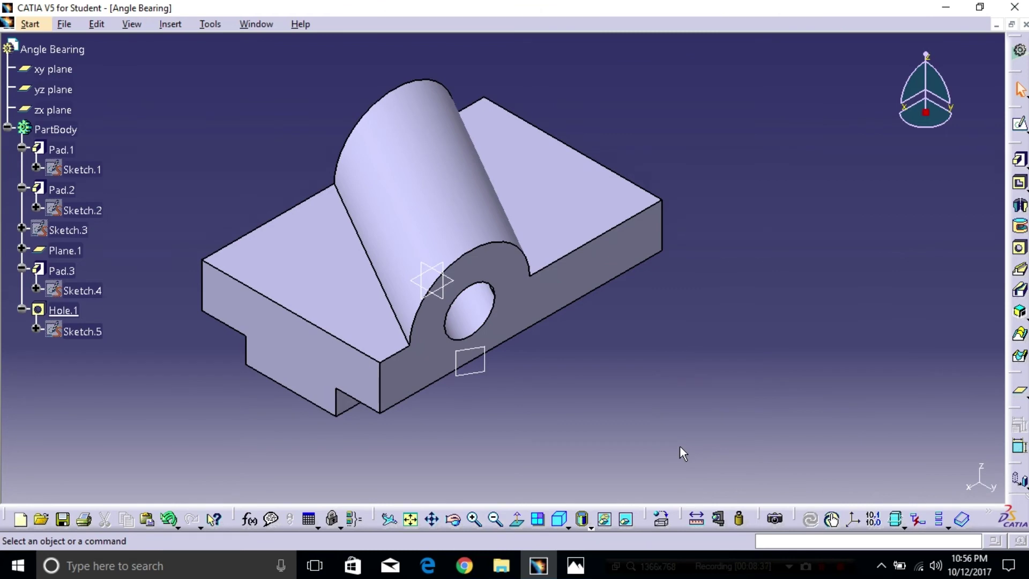
Add EdgeFillet.1 with 3 mm radius on both ridge-to-block edges.
click(170, 24)
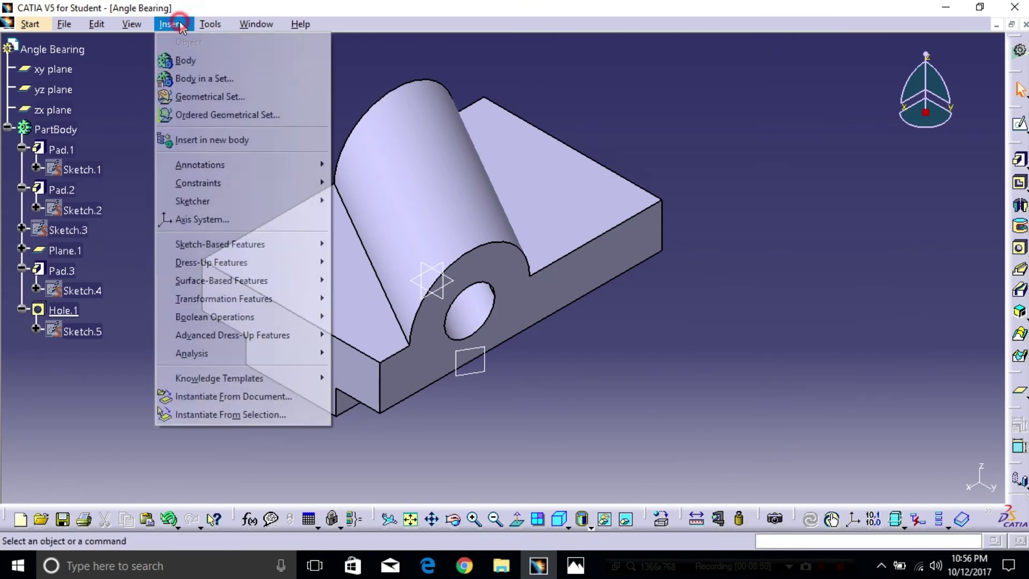
mouse_move(345, 360)
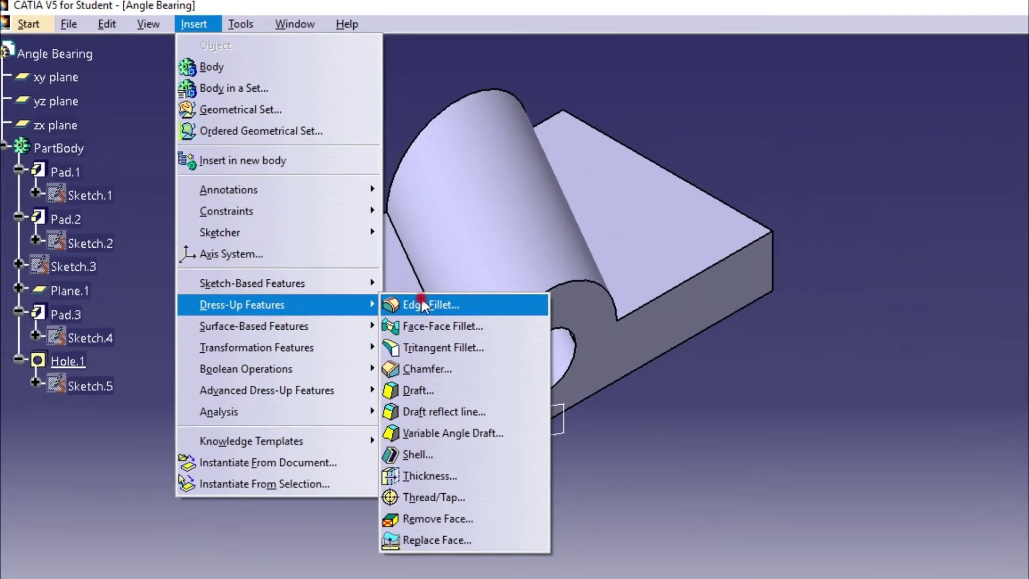
click(488, 360)
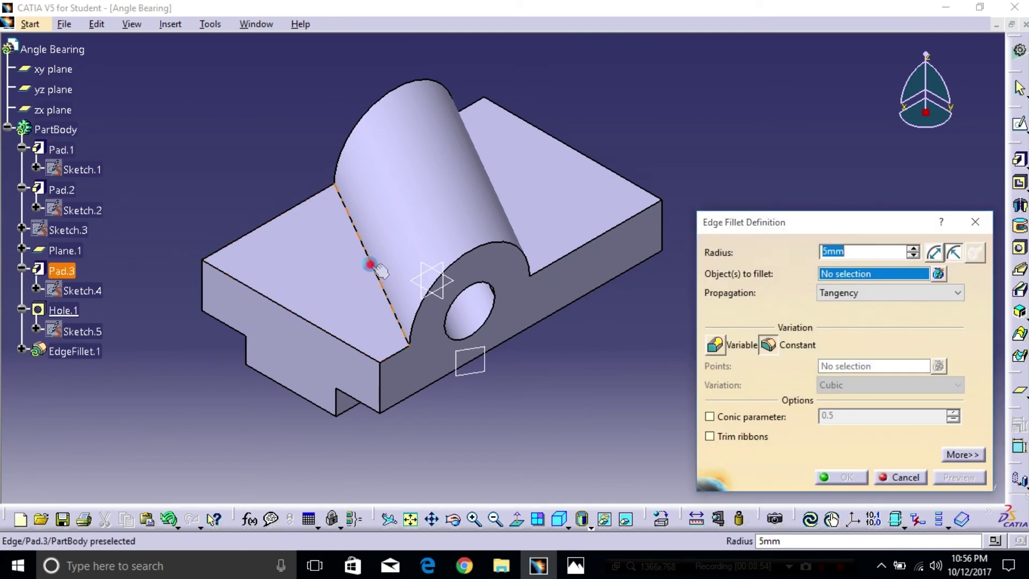
click(370, 262)
middle_drag(546, 450, 922, 357)
click(573, 225)
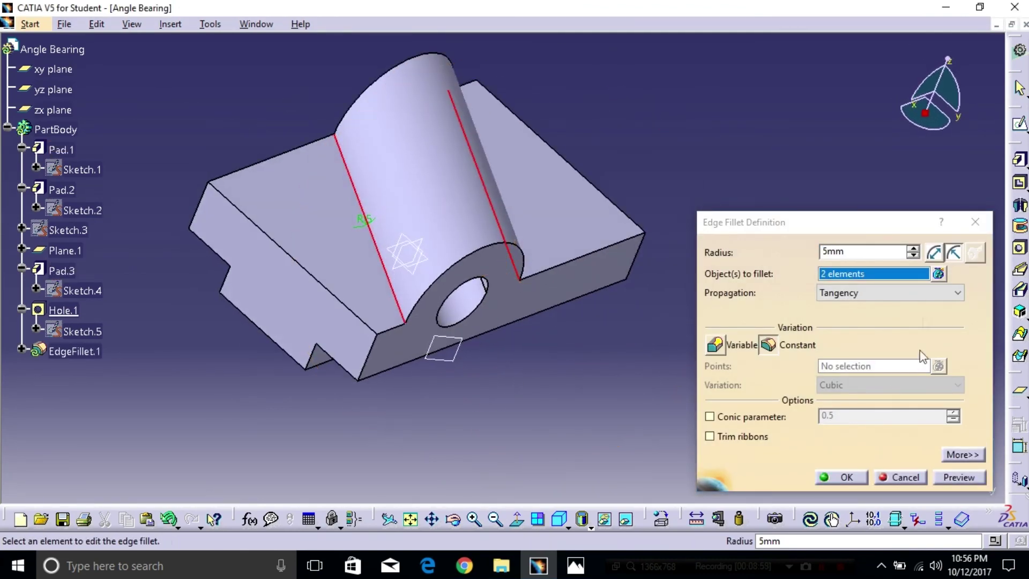
double_click(858, 252)
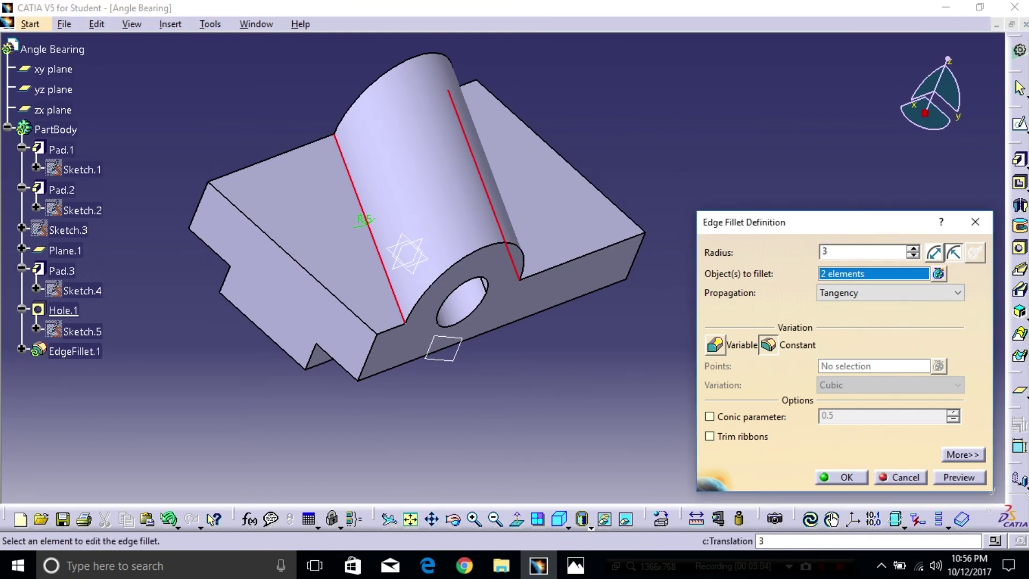
click(841, 478)
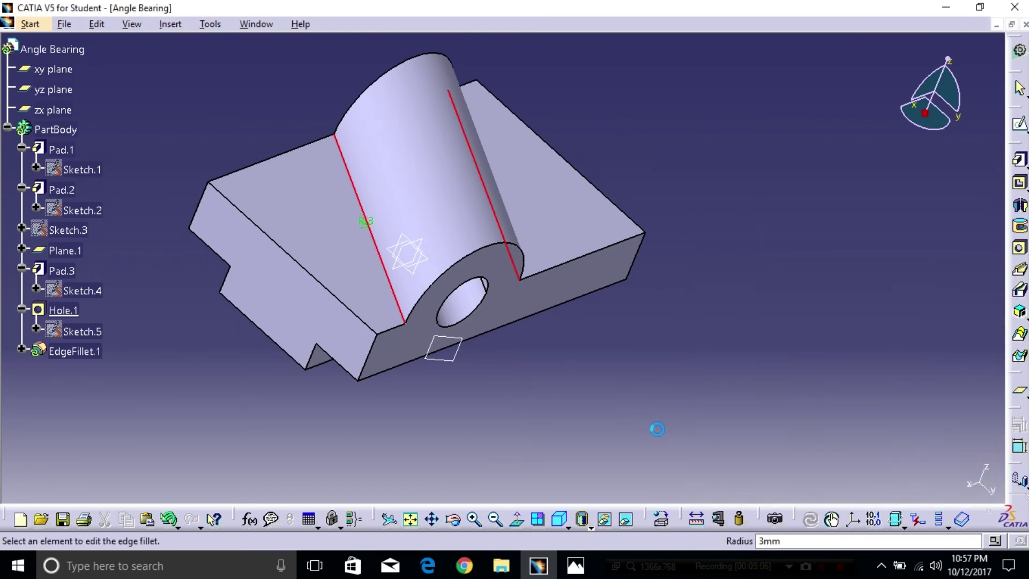
Start a 13 mm Up To Last hole on the base block's top face.
click(356, 241)
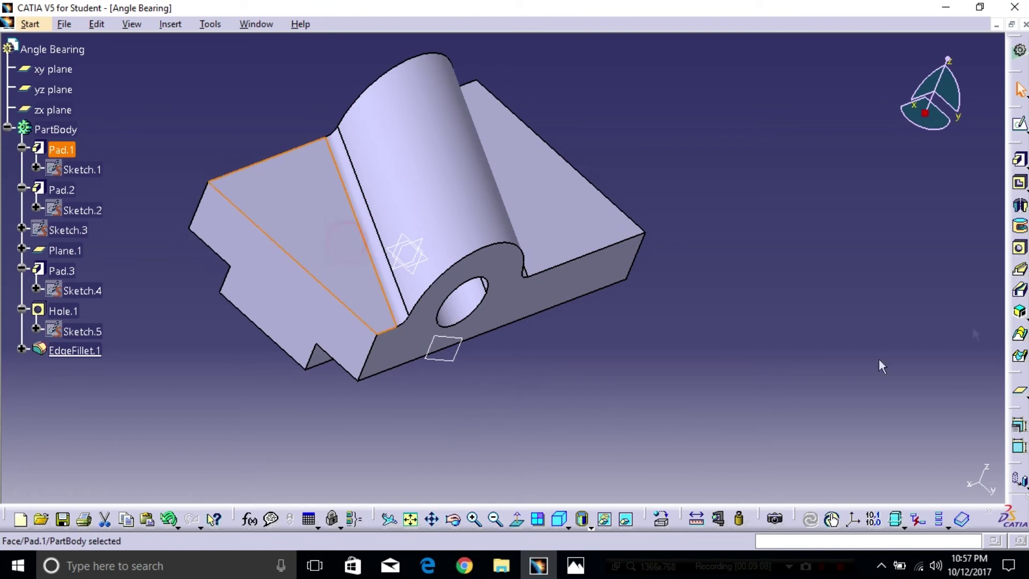
click(1019, 248)
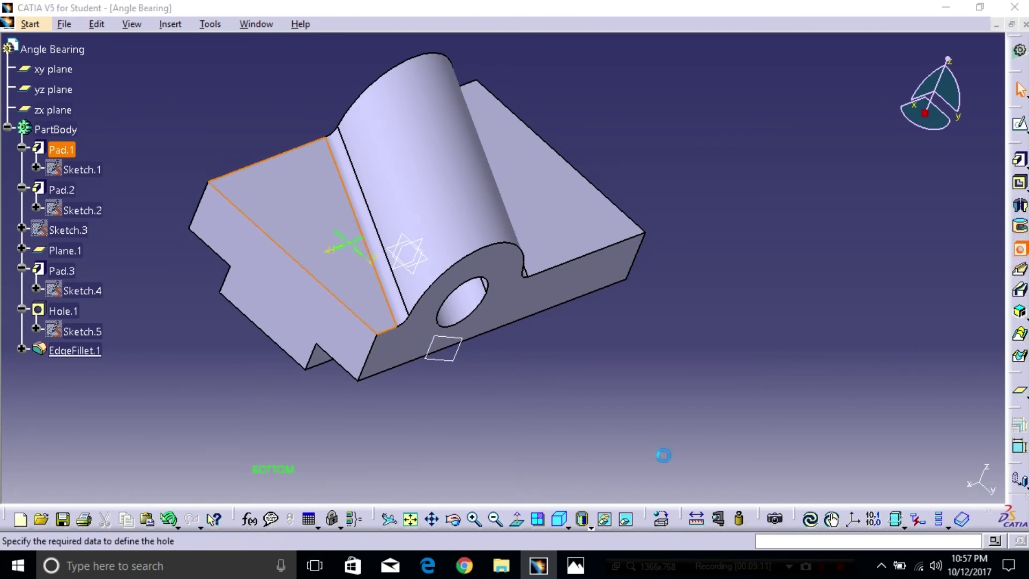
click(347, 243)
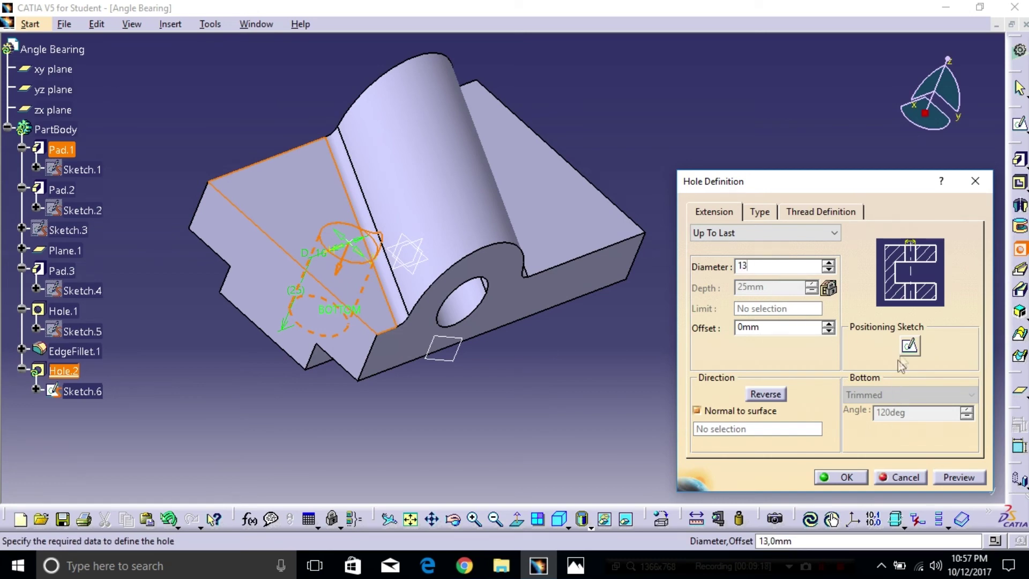
click(909, 345)
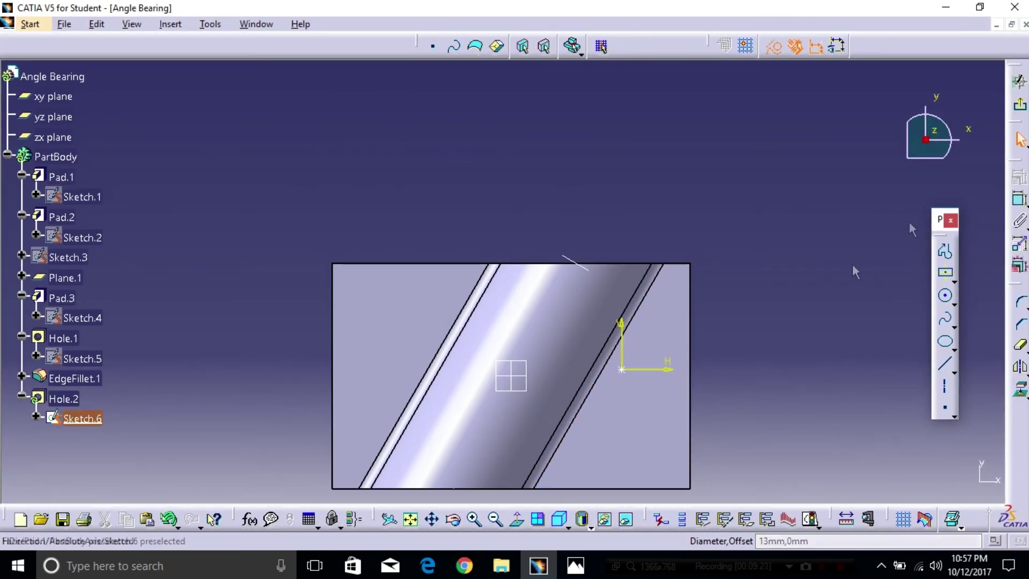
Make the hole centre coincident with the zx plane.
click(1019, 203)
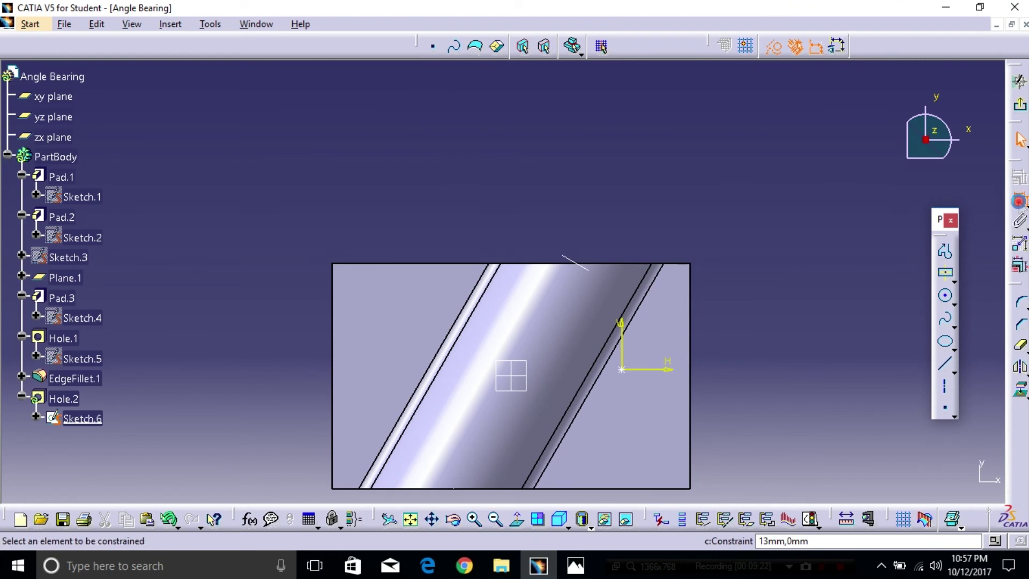
click(622, 370)
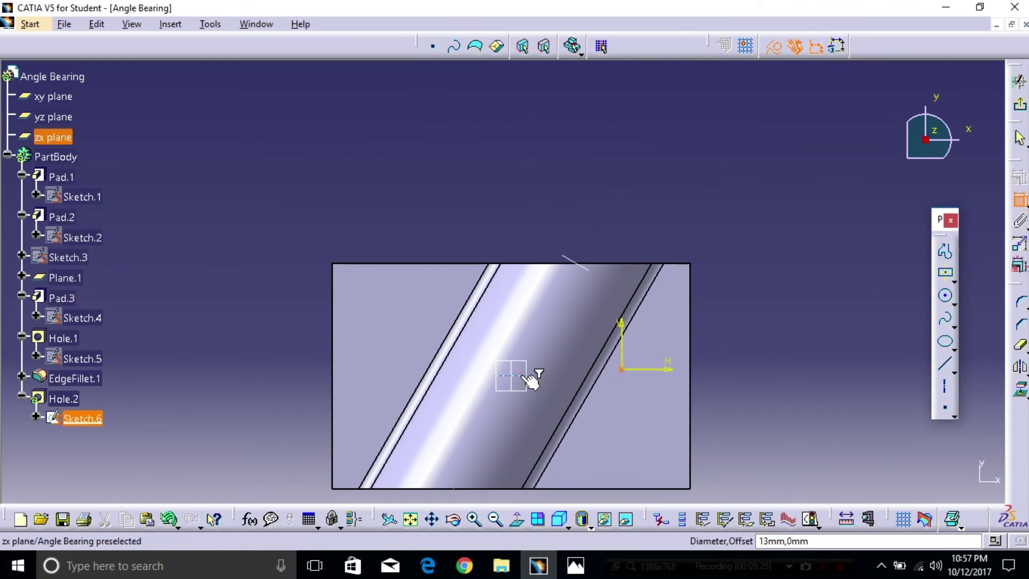
click(532, 380)
right_click(664, 389)
click(723, 451)
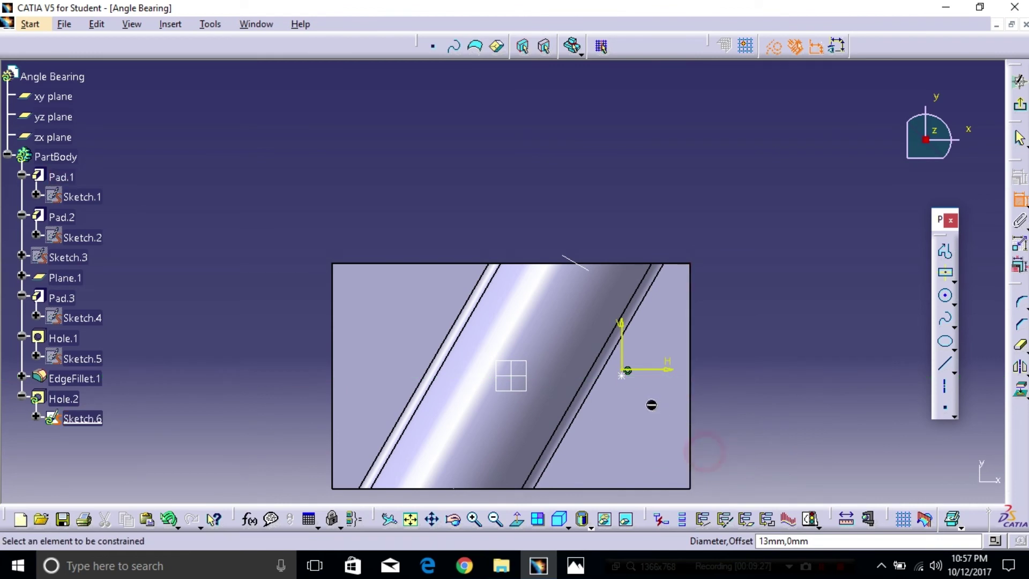
Dimension the hole centre 14 mm from the base's end edge.
click(627, 370)
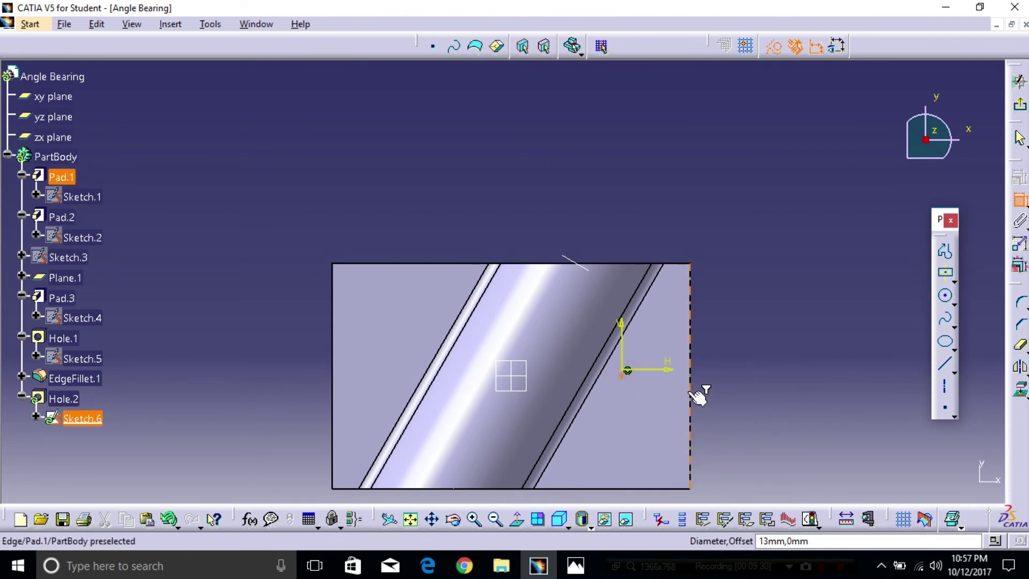
click(690, 388)
click(730, 374)
double_click(725, 360)
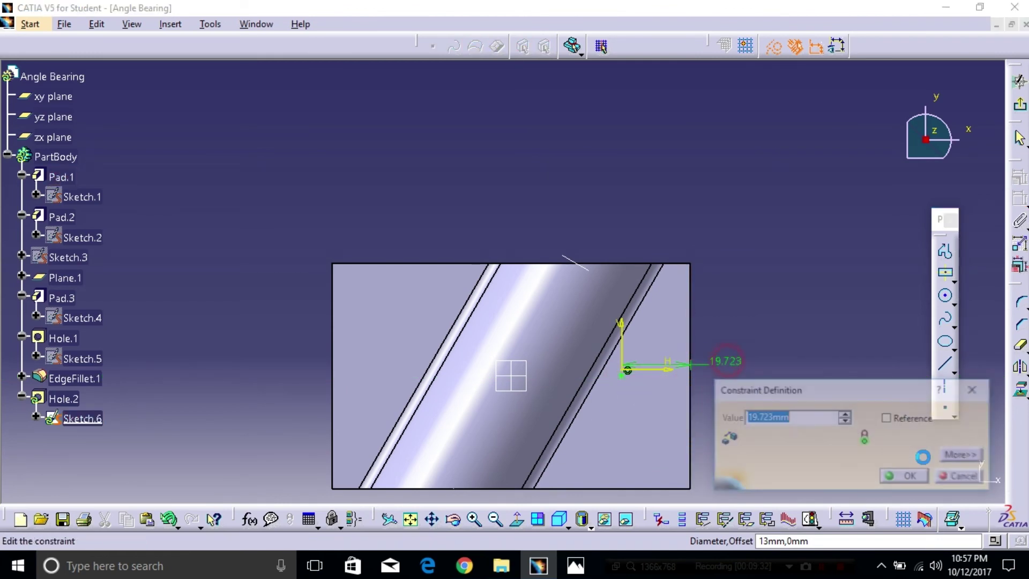
text(14)
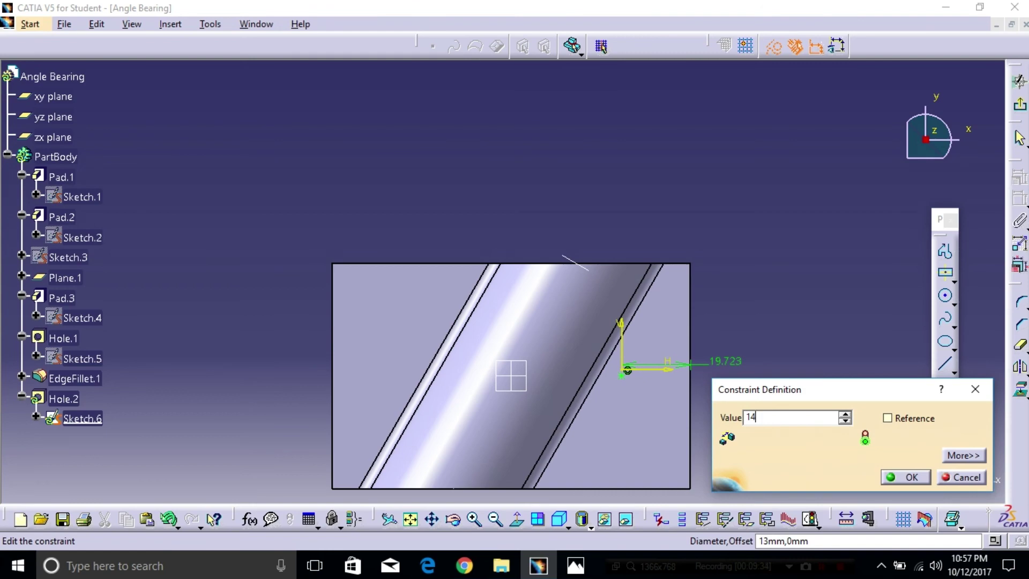
click(923, 476)
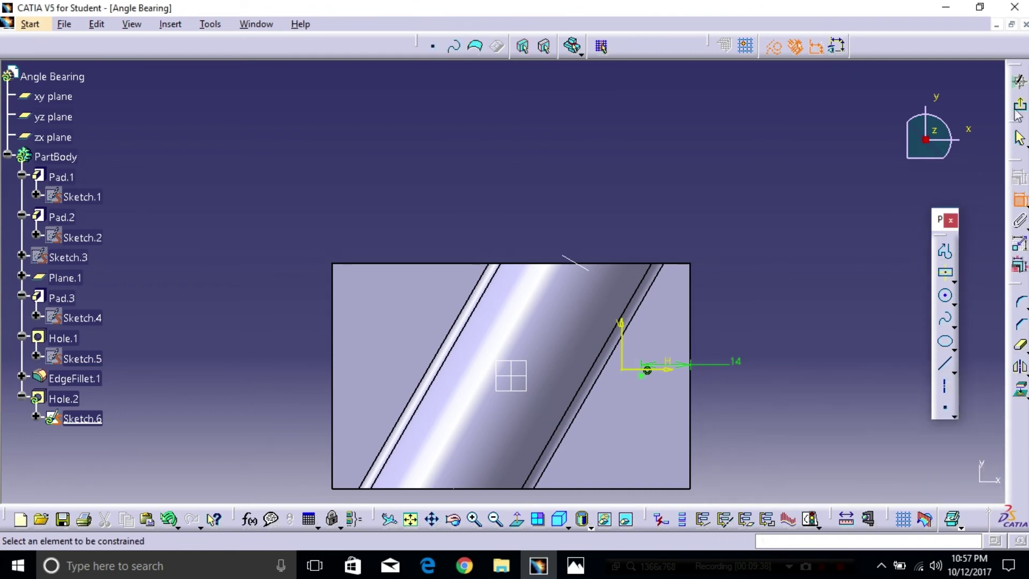
Leave the positioning sketch and create Hole.2.
click(1019, 105)
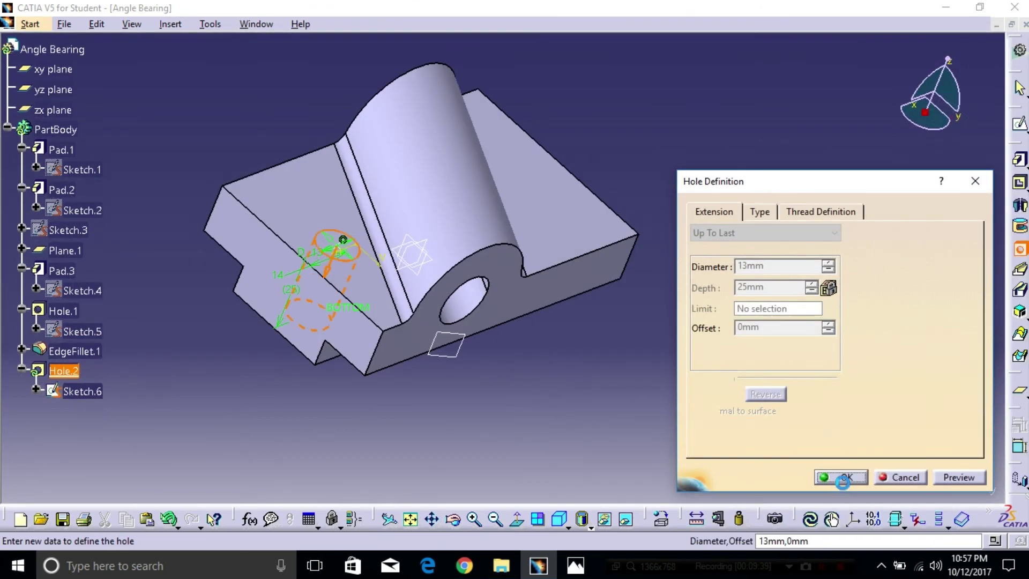
click(842, 473)
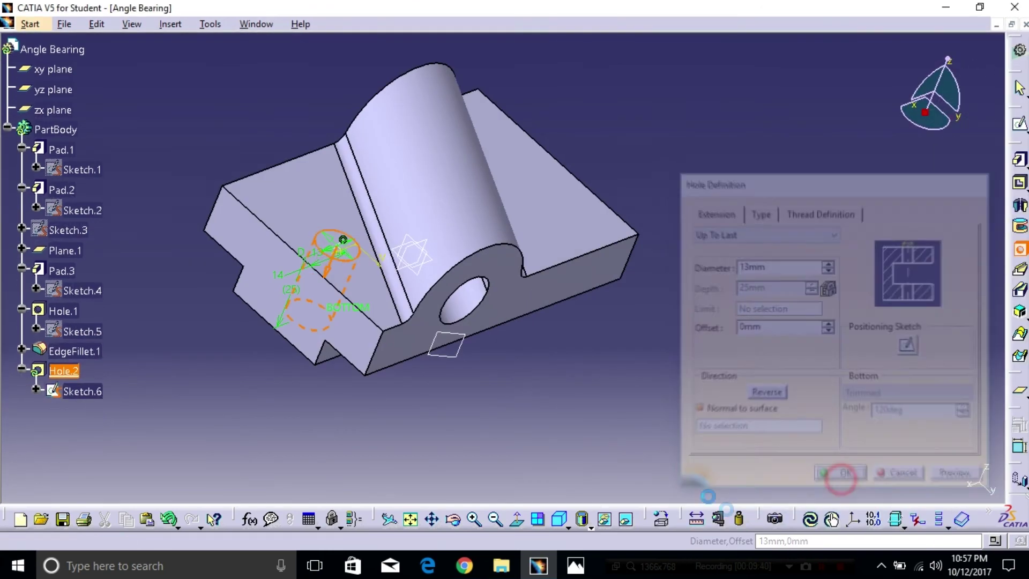
middle_drag(574, 427, 397, 468)
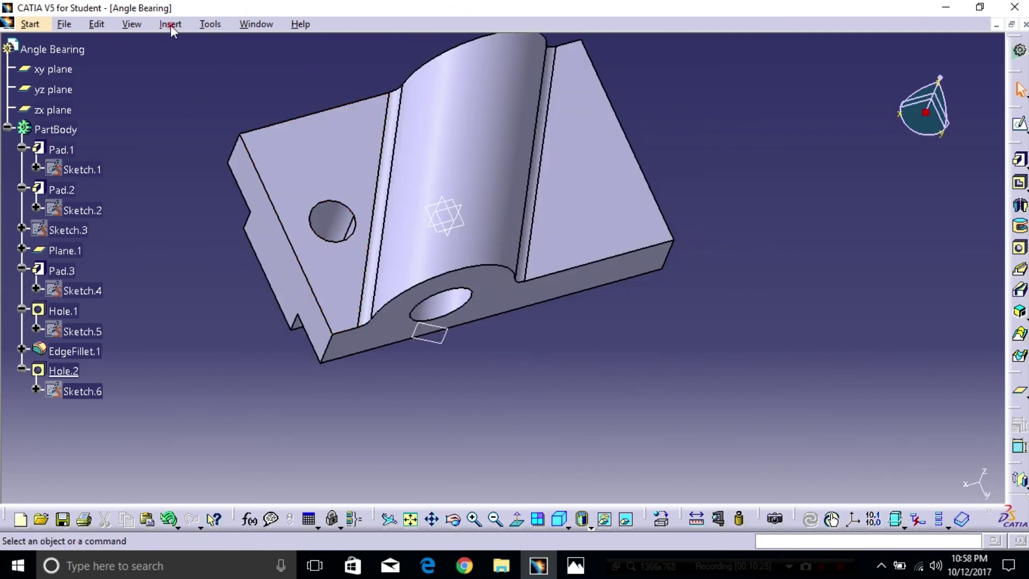
click(171, 25)
Mirror Hole.2 across the yz plane to create Mirror.1.
mouse_move(244, 301)
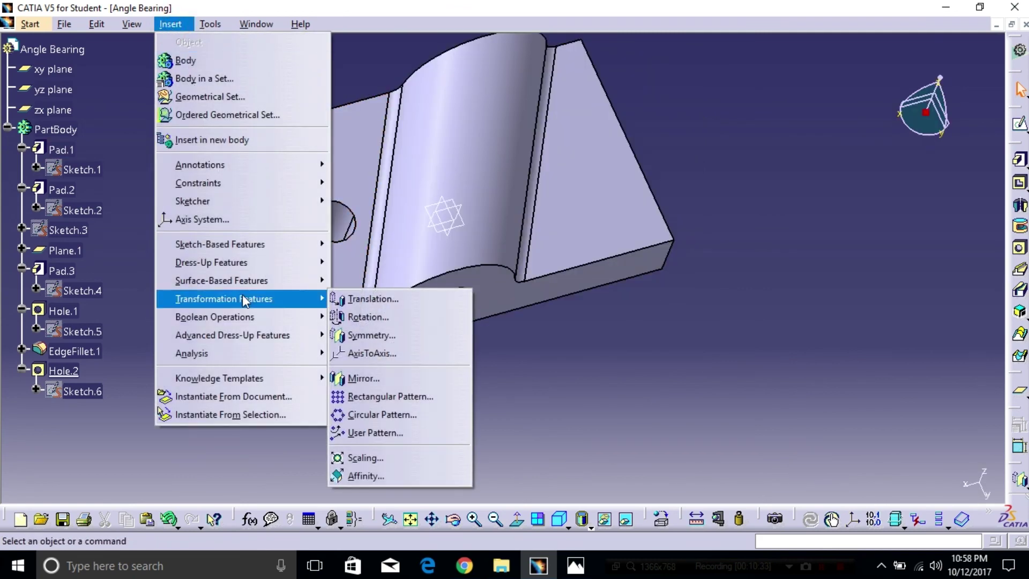
click(365, 378)
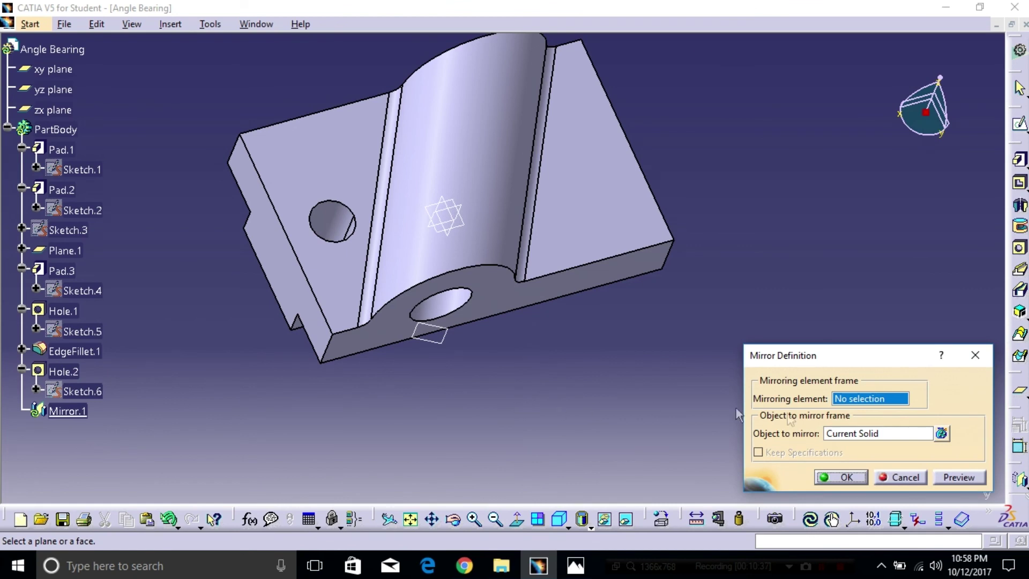
click(330, 222)
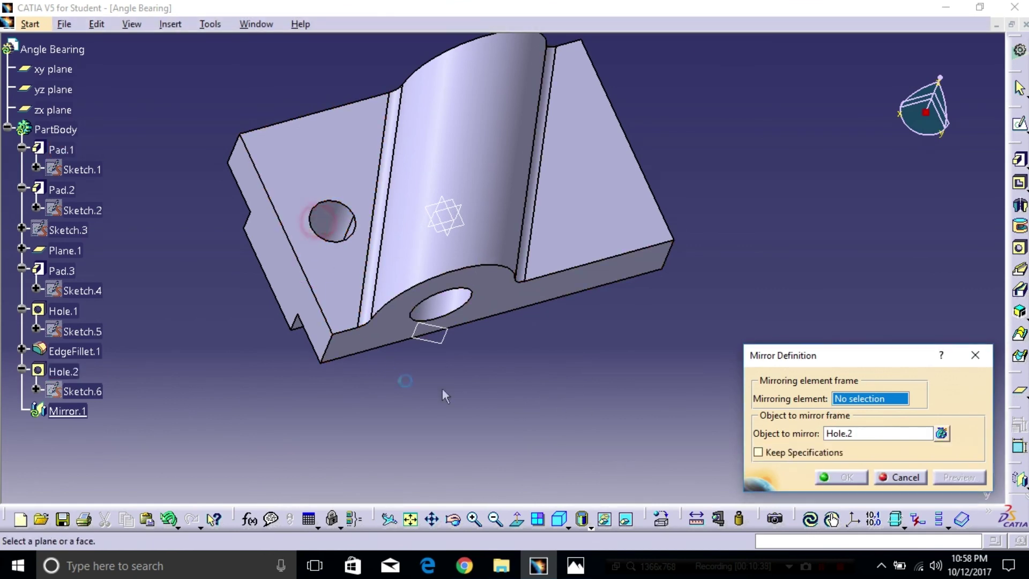
click(449, 224)
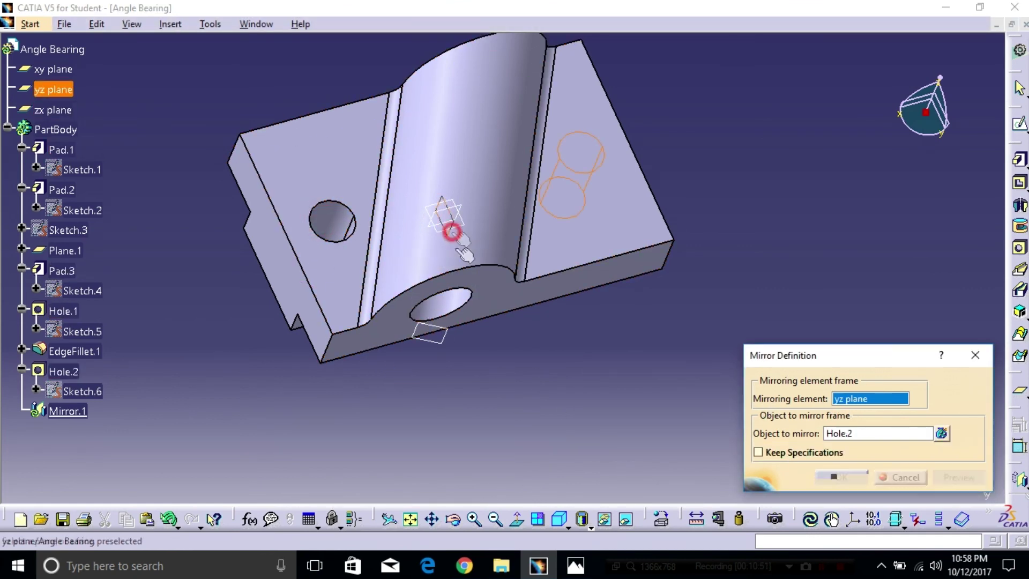
click(841, 476)
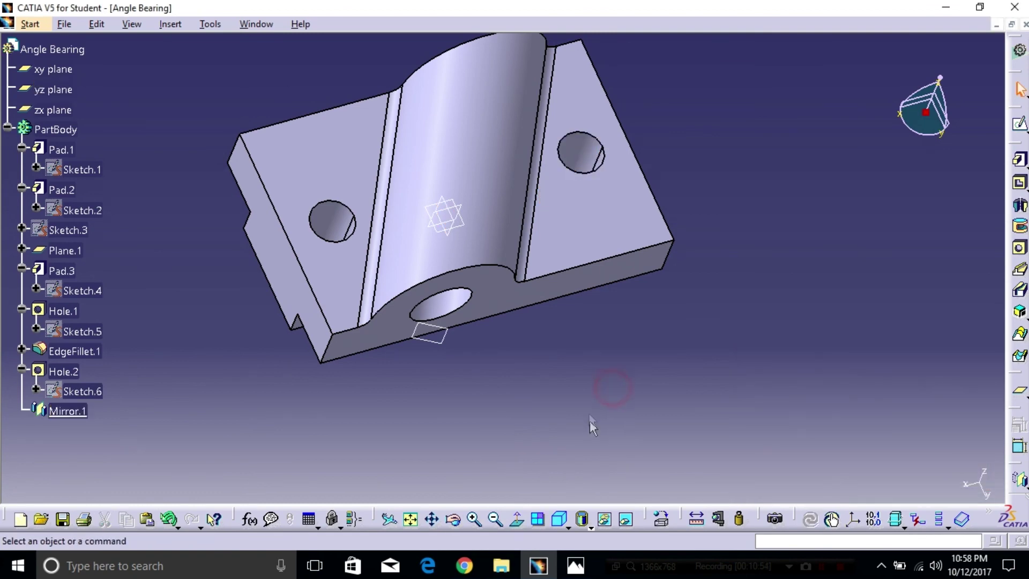
Switch to the isometric view and hide Plane.1 from the specification tree.
click(560, 519)
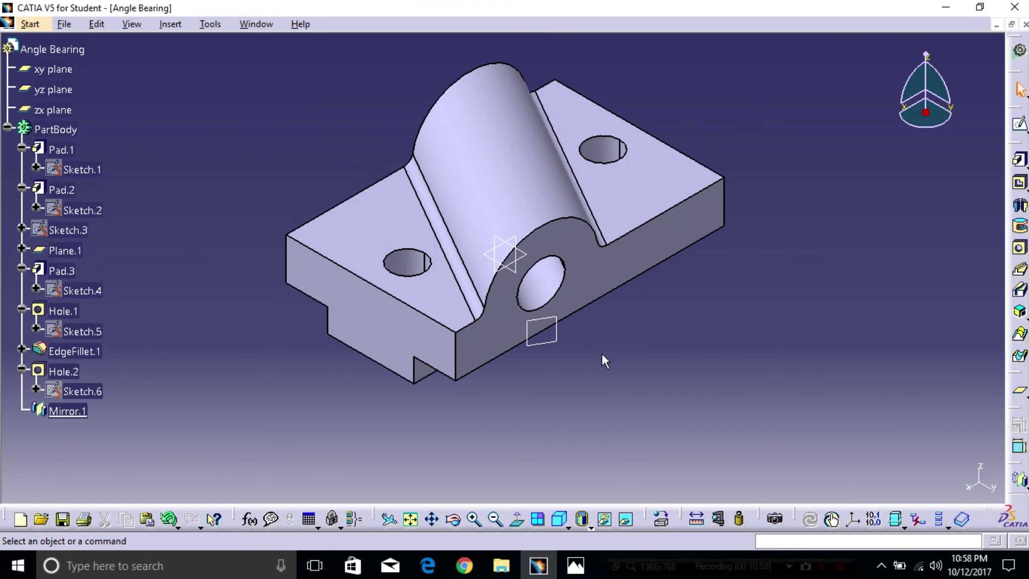
right_click(54, 246)
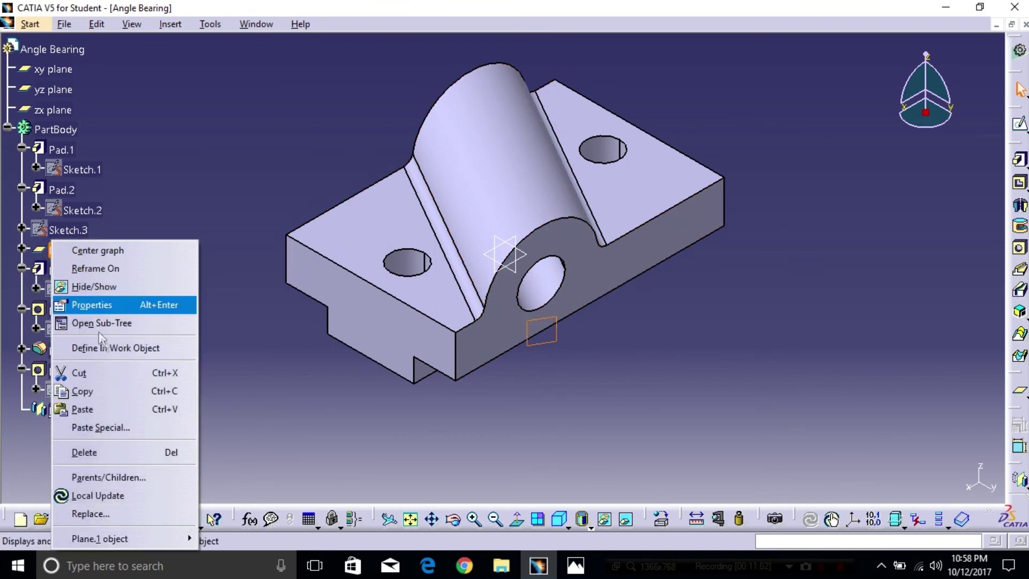
click(95, 288)
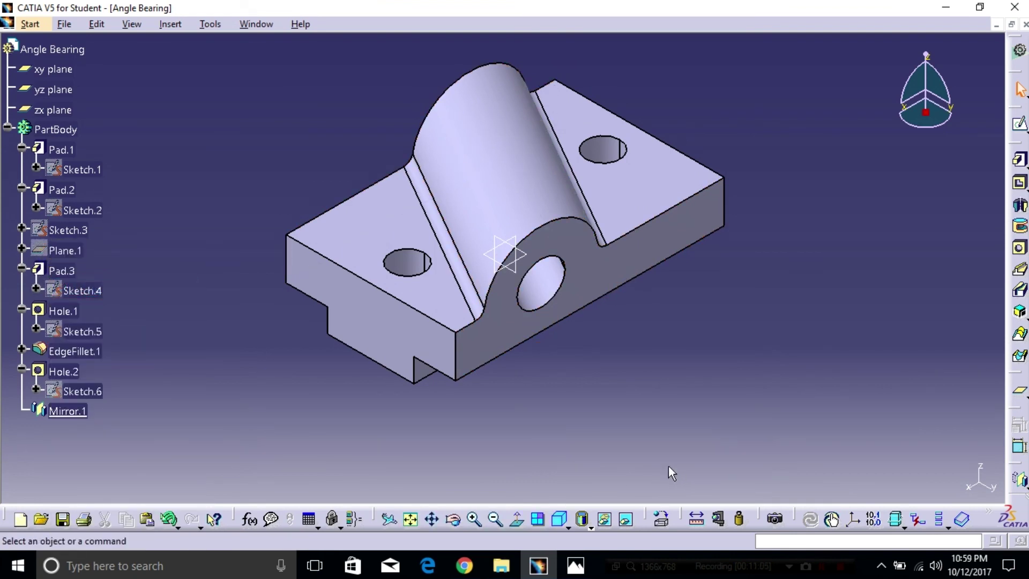